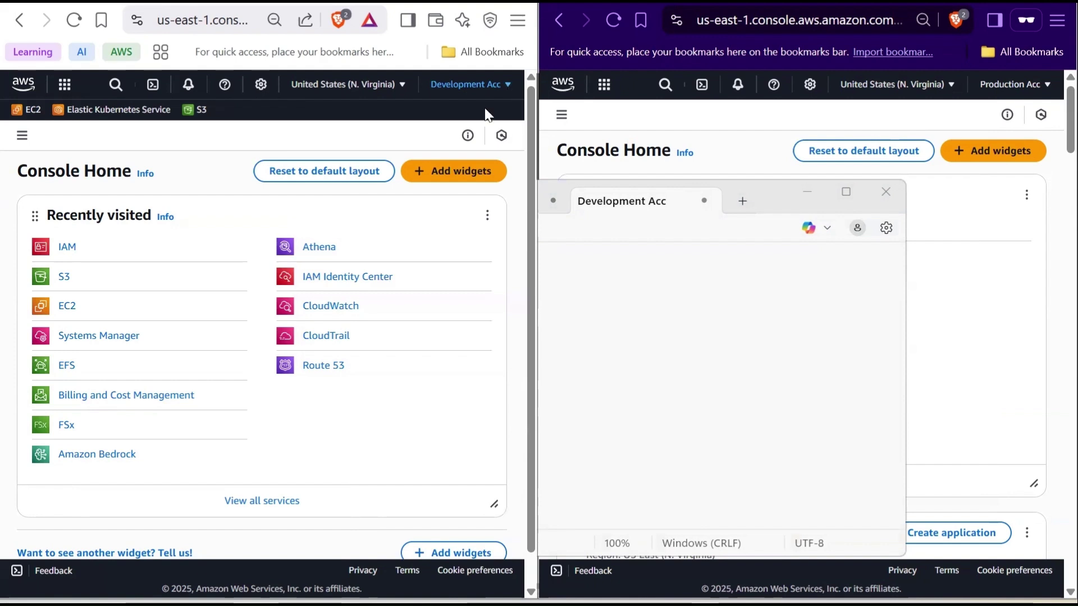
# Check the saved Development and Production account IDs in Notepad, then return to the Development console
pyautogui.click(772, 199)
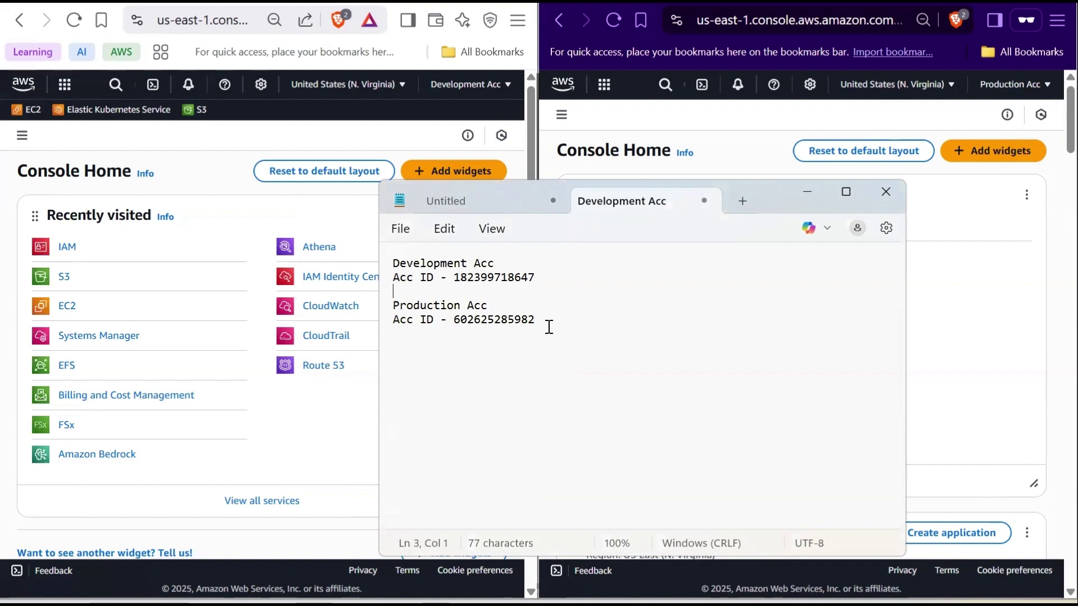
pyautogui.click(338, 431)
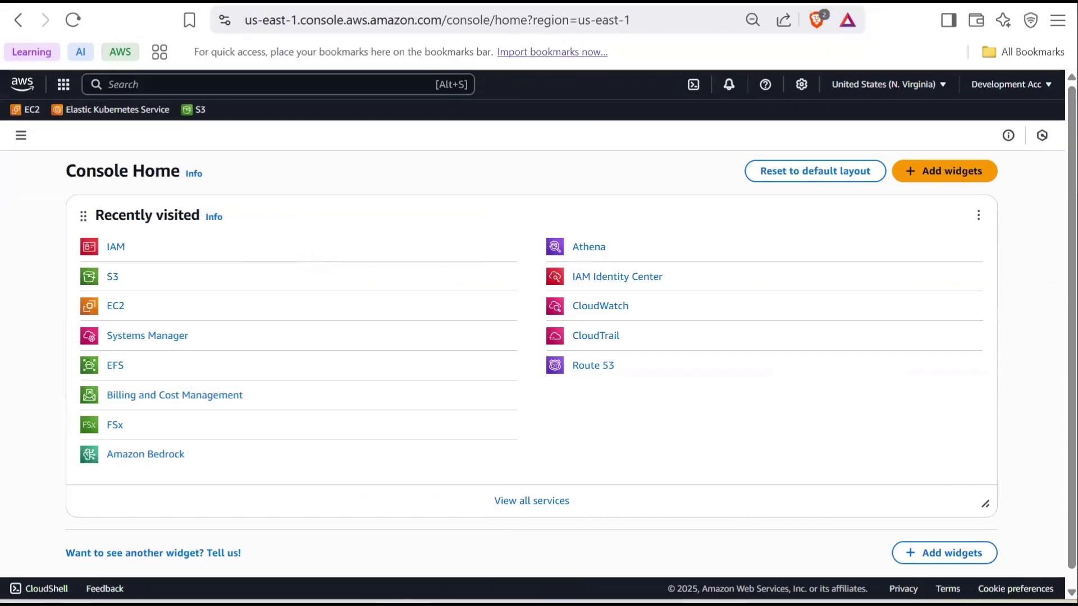
# In IAM Users, start creating a new user named dev-user1
pyautogui.click(370, 86)
pyautogui.write('iam')
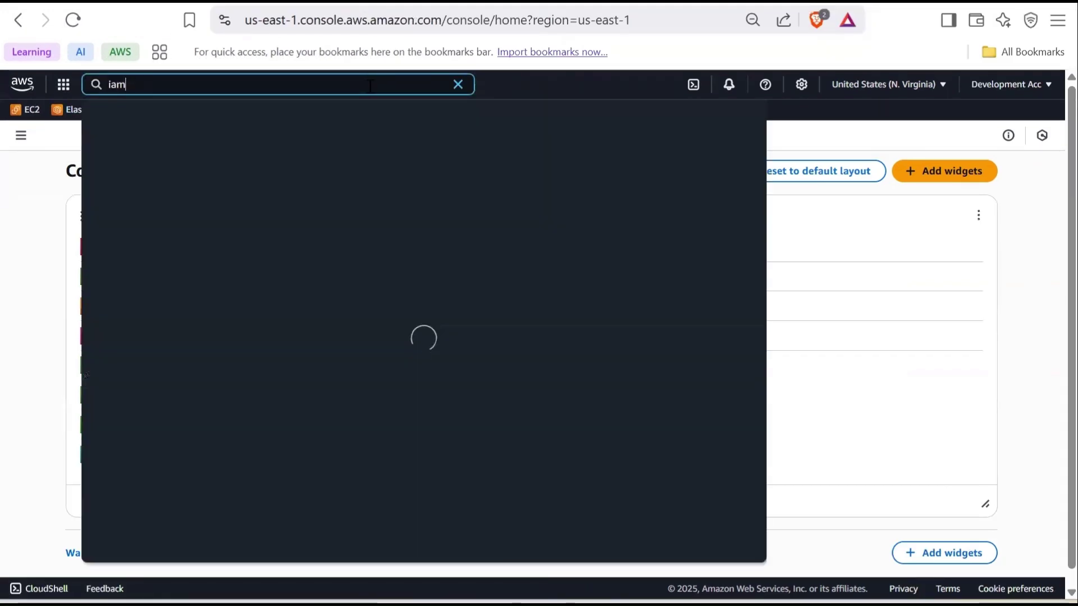
pyautogui.click(316, 167)
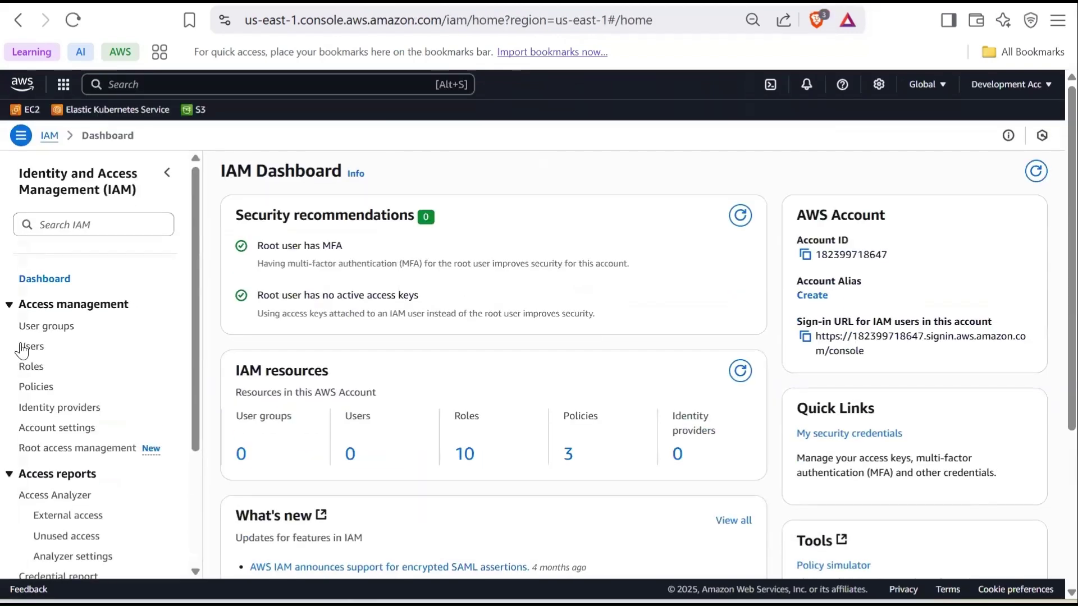
pyautogui.click(32, 346)
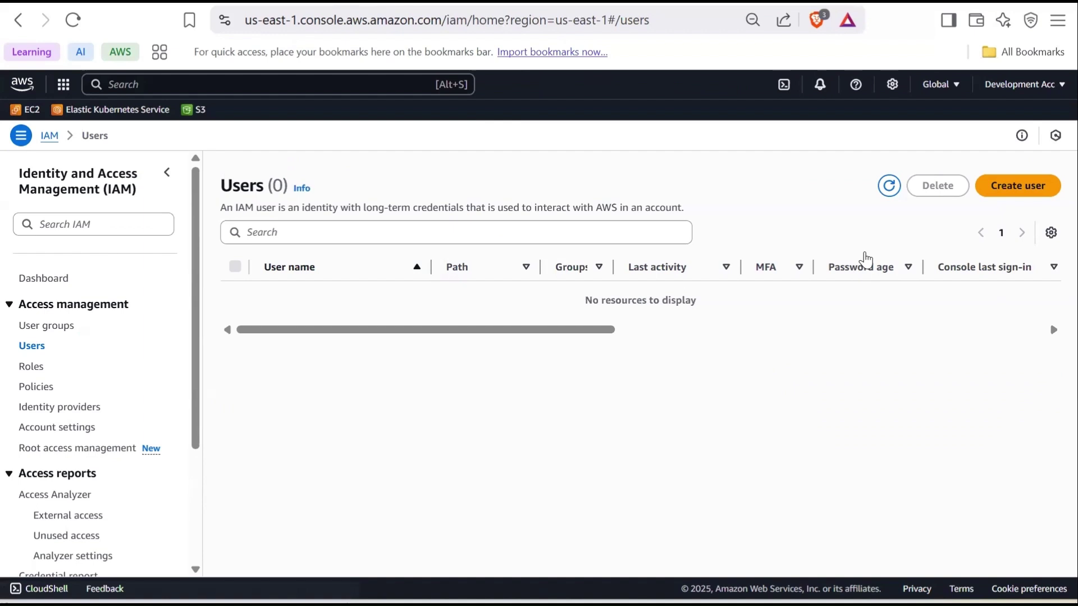
pyautogui.click(1019, 190)
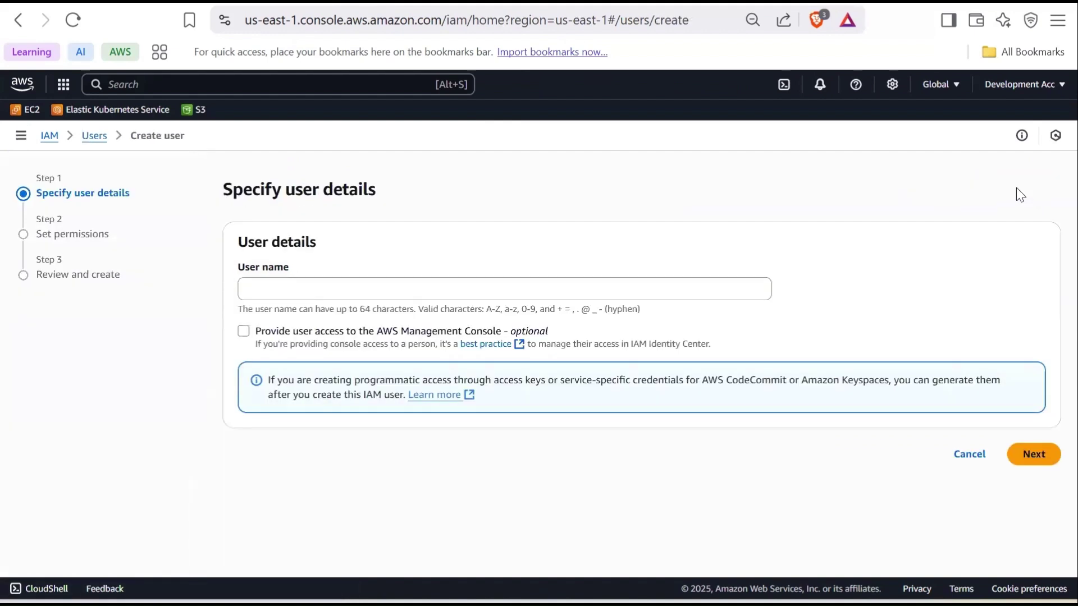
pyautogui.click(427, 291)
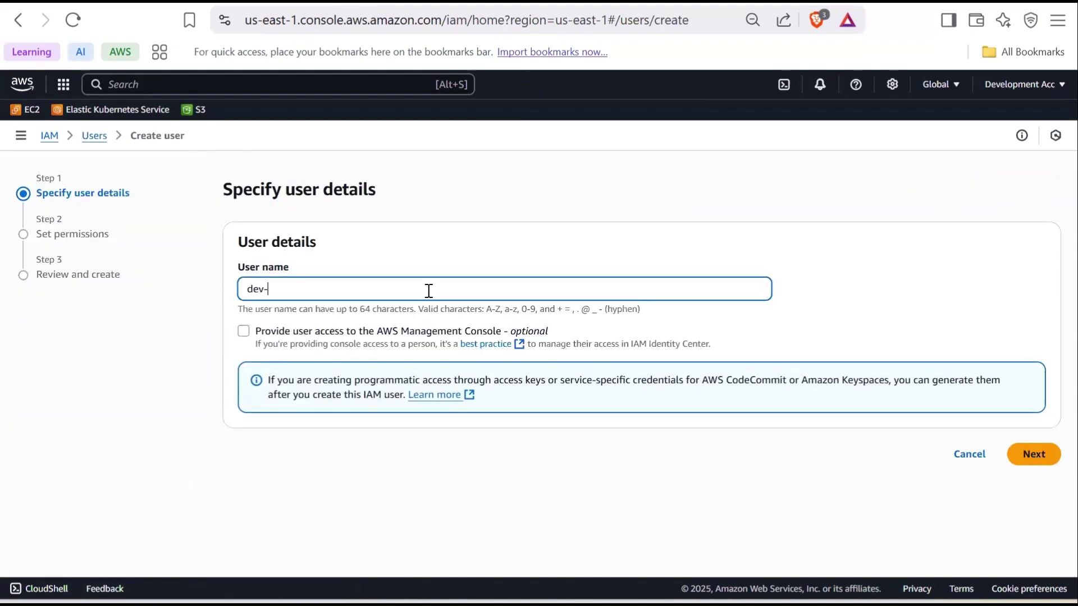
pyautogui.write('dev-user1')
# Give dev-user1 IAM-user console access with a custom password and no forced reset
pyautogui.click(243, 333)
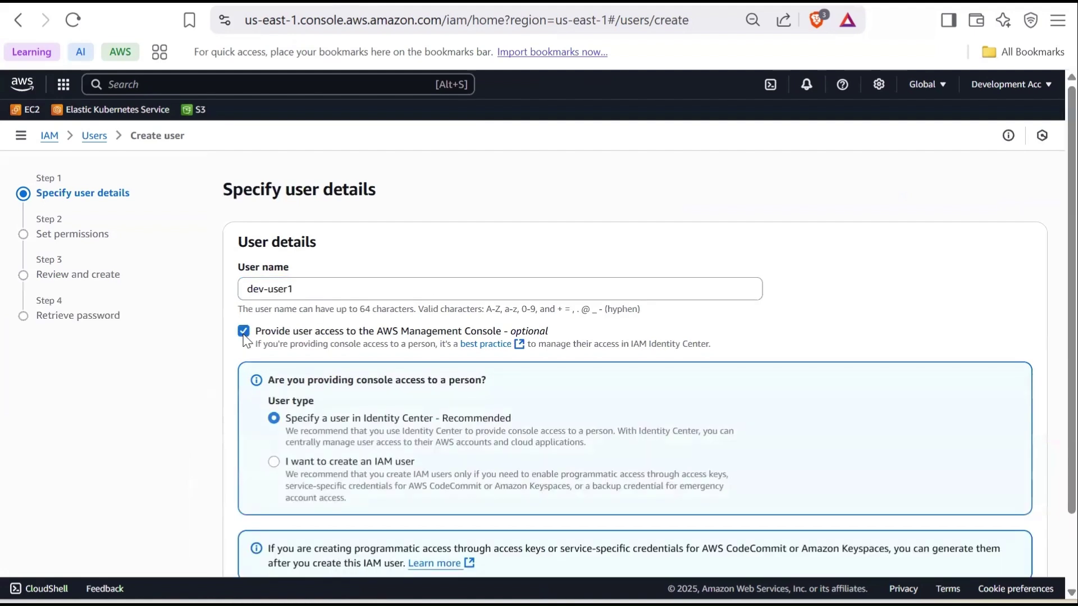
pyautogui.scroll(-1, 281, 413)
pyautogui.click(274, 417)
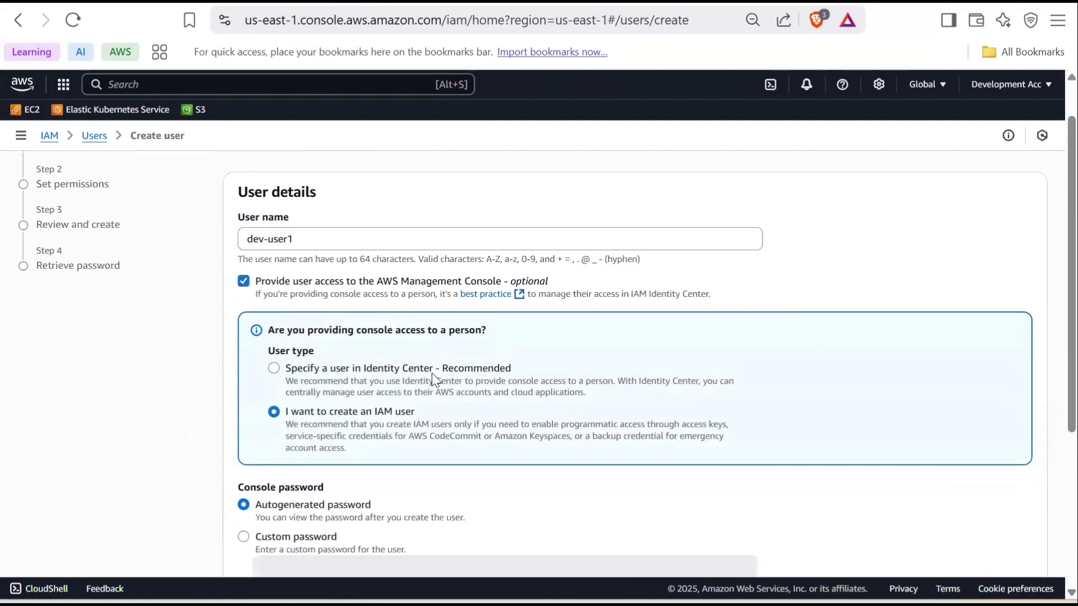
pyautogui.scroll(-5, 432, 365)
pyautogui.click(243, 285)
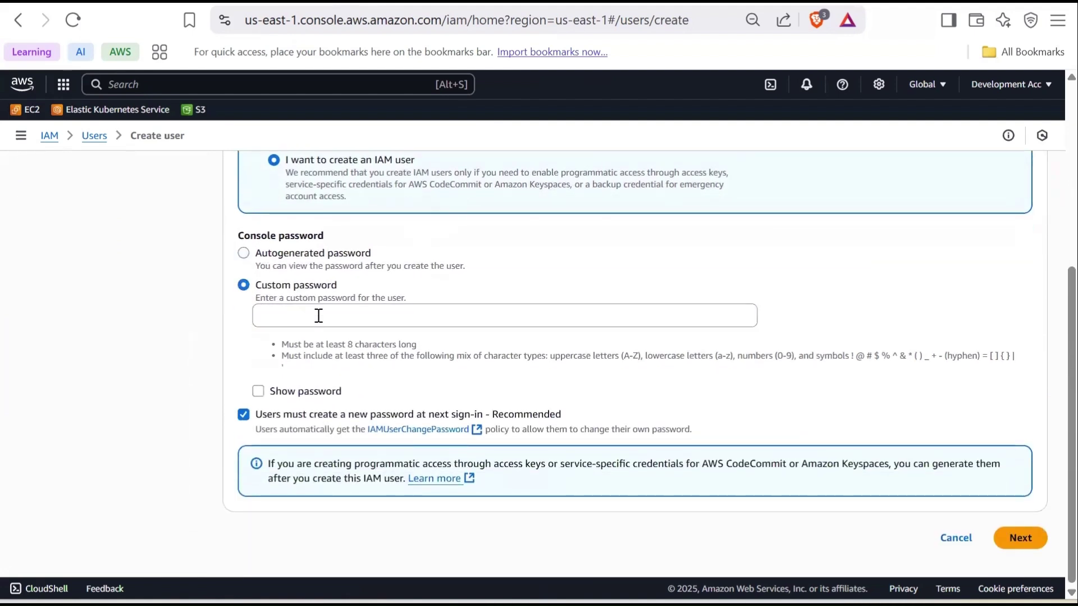
pyautogui.click(316, 312)
pyautogui.write('Dev@12345')
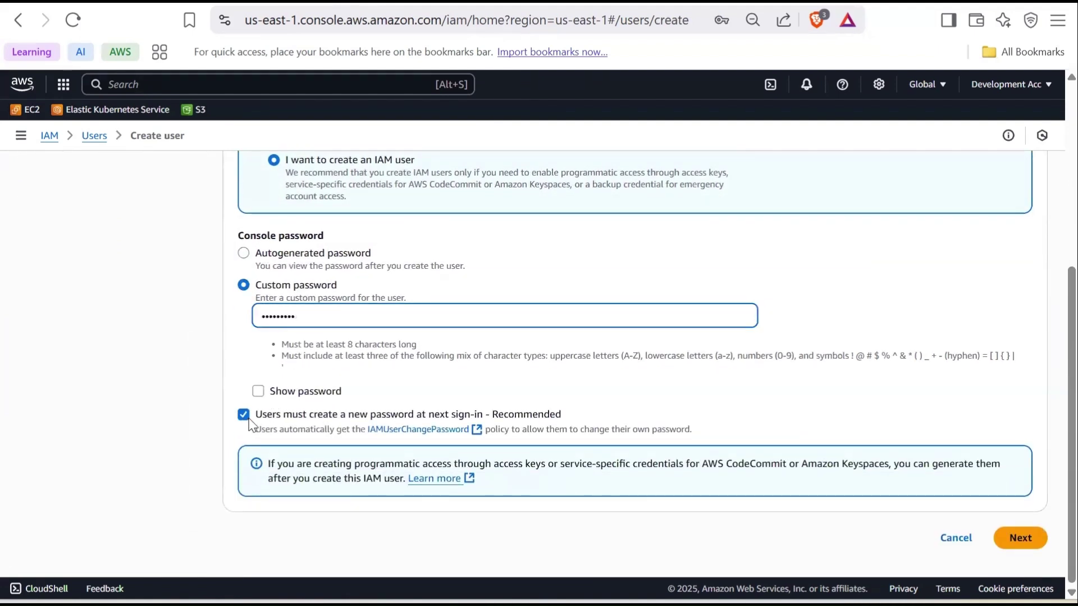
pyautogui.click(244, 415)
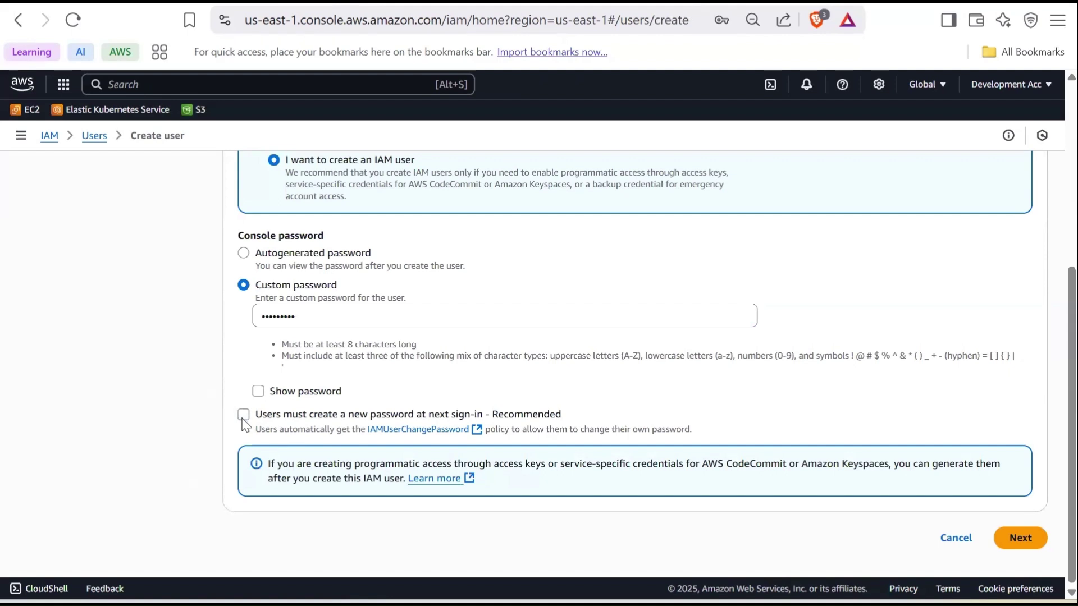
# Skip the permissions step and create the user from the review page
pyautogui.click(1020, 540)
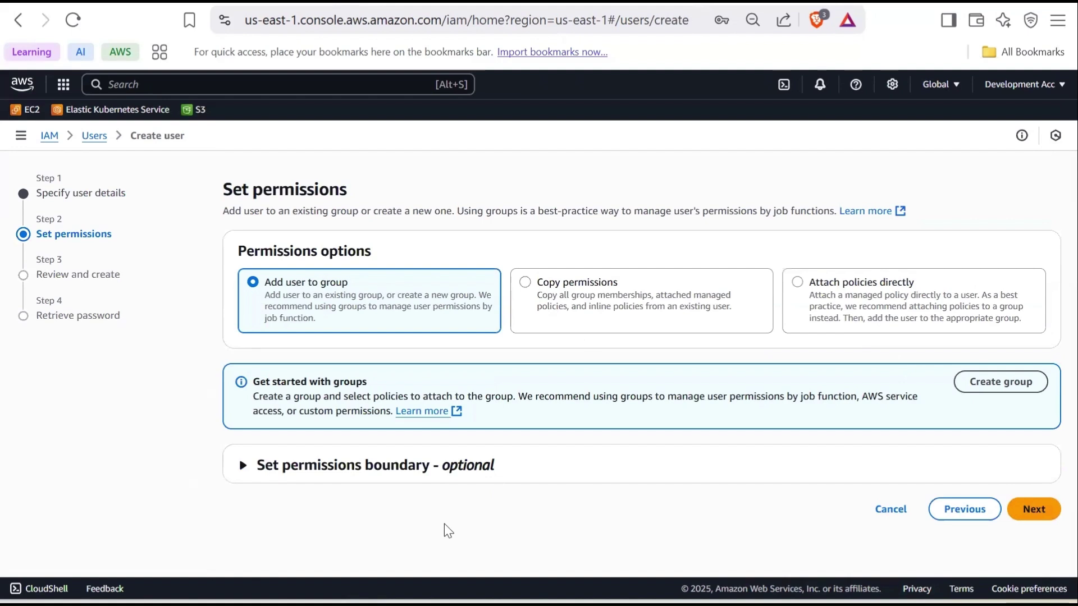
pyautogui.click(1040, 511)
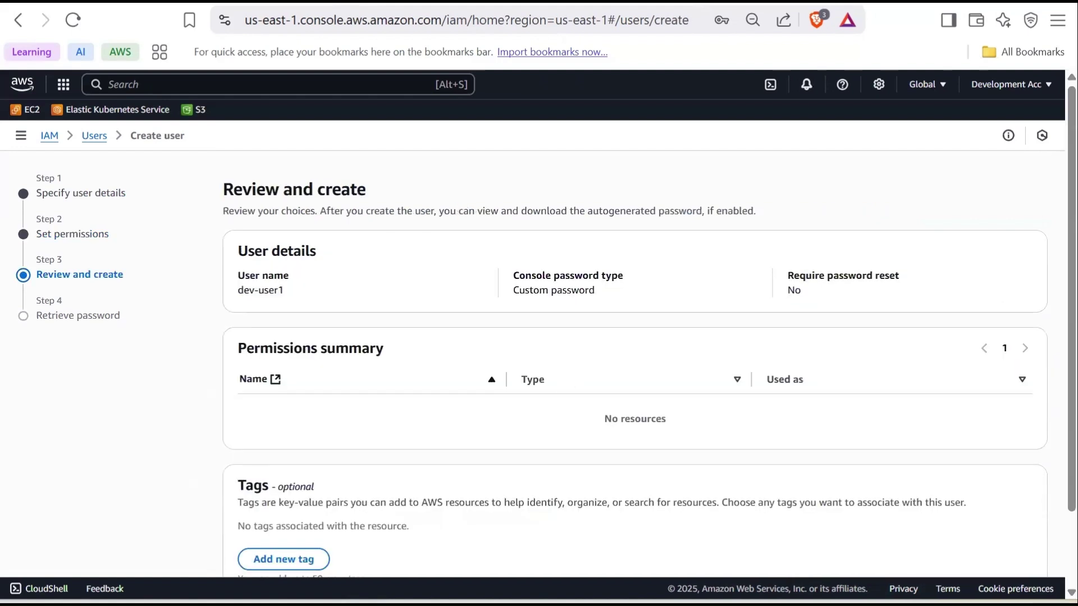
pyautogui.scroll(-2, 568, 384)
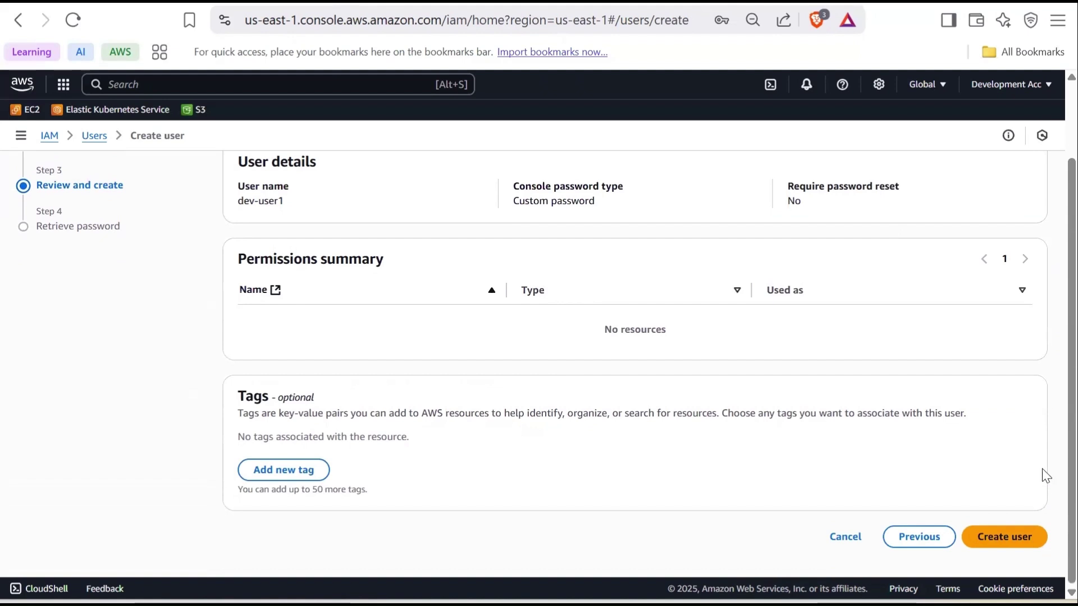
pyautogui.click(1002, 537)
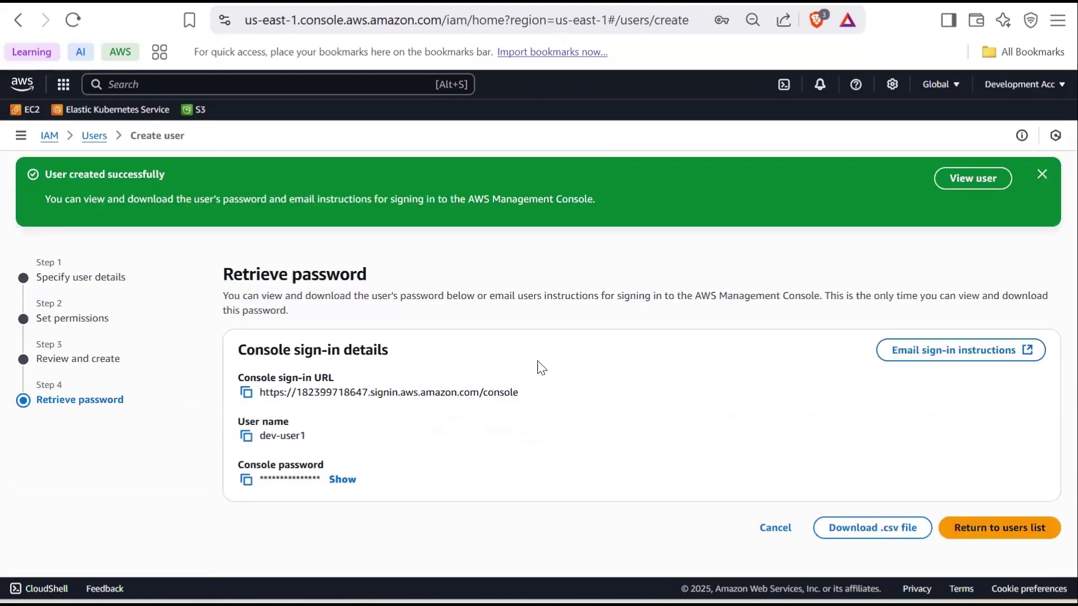
# Review the noted username and password lines in the account notes
pyautogui.hotkey('alt', 'Tab')
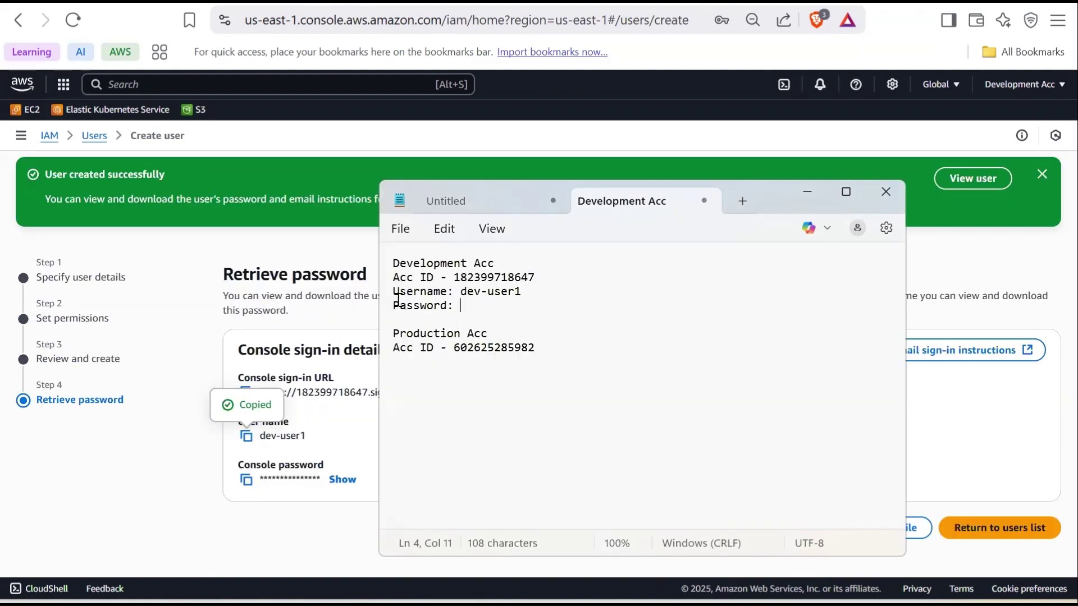
pyautogui.moveTo(395, 292); pyautogui.dragTo(529, 304)
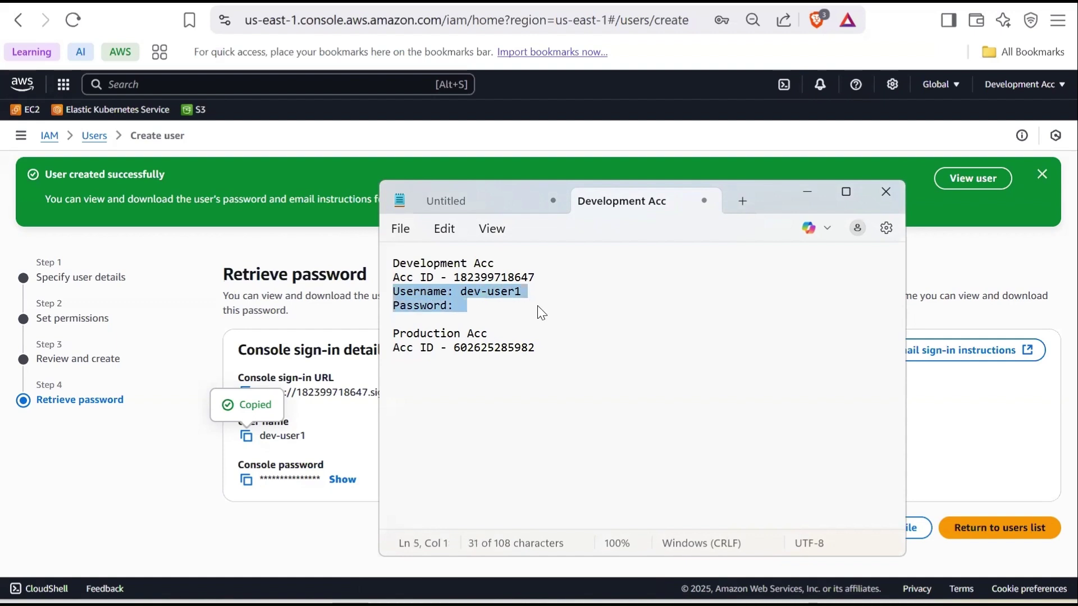
pyautogui.click(540, 312)
# Leave the wizard for the users list, confirming to continue without saving the password
pyautogui.click(334, 528)
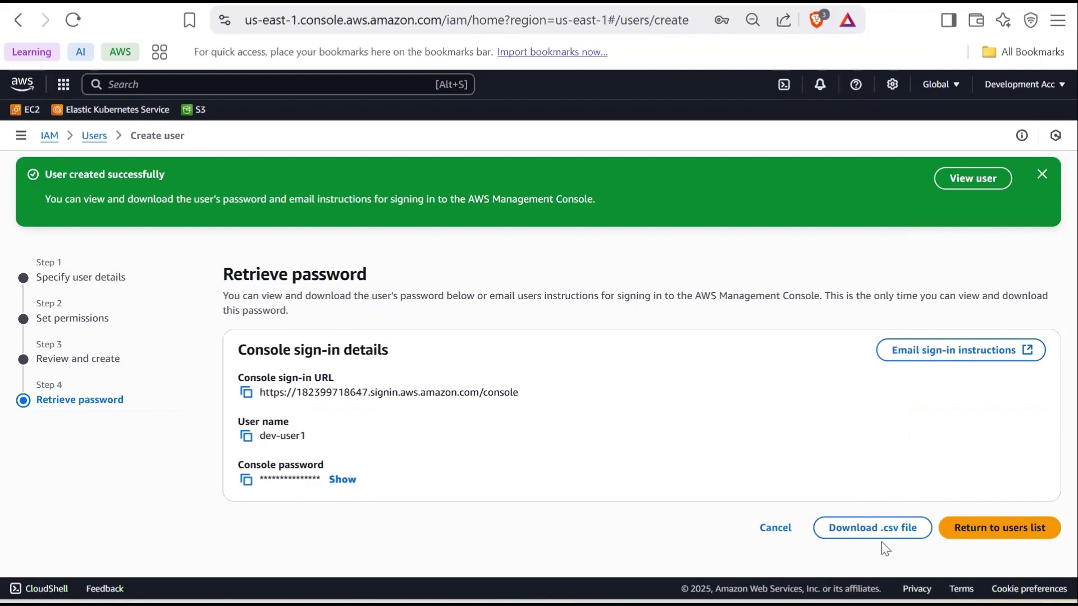
pyautogui.click(1000, 533)
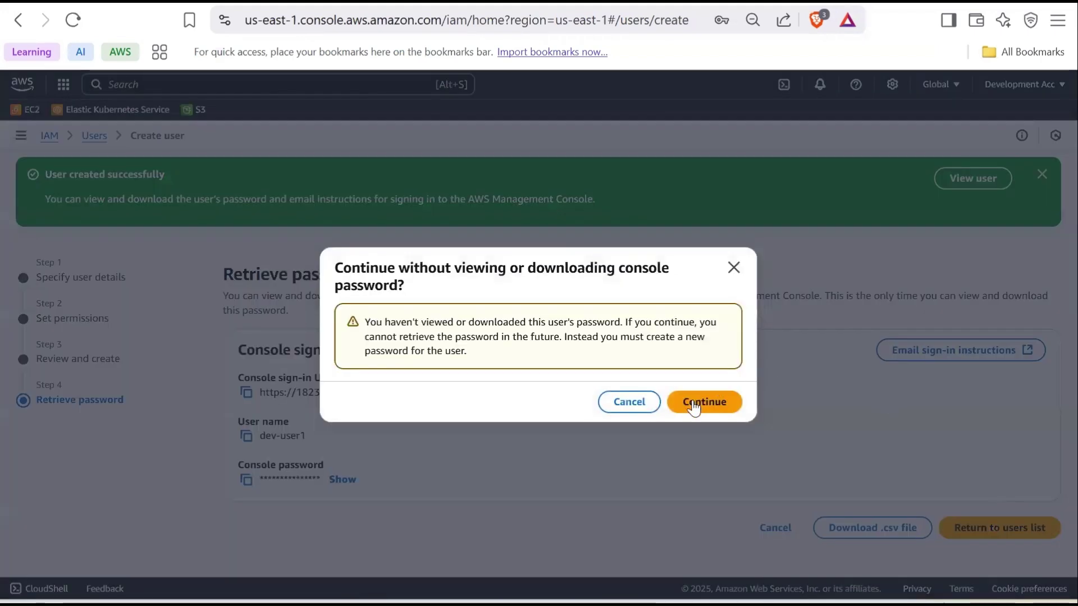
pyautogui.click(702, 402)
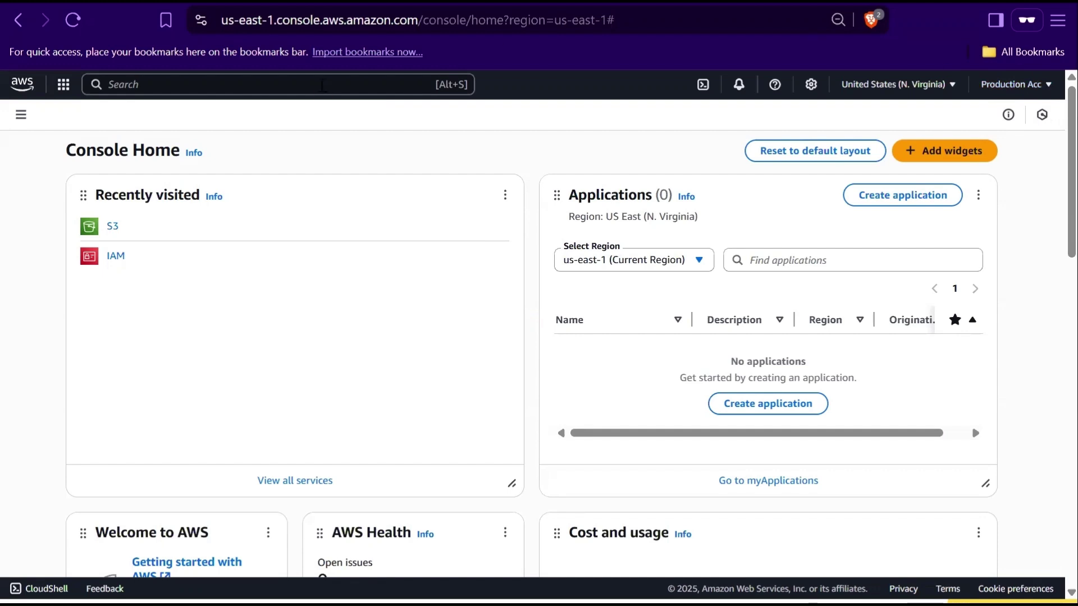
# Open S3 and create bucket prod-acc-demo-bucket-24.5 with the default settings
pyautogui.click(306, 89)
pyautogui.write('s3')
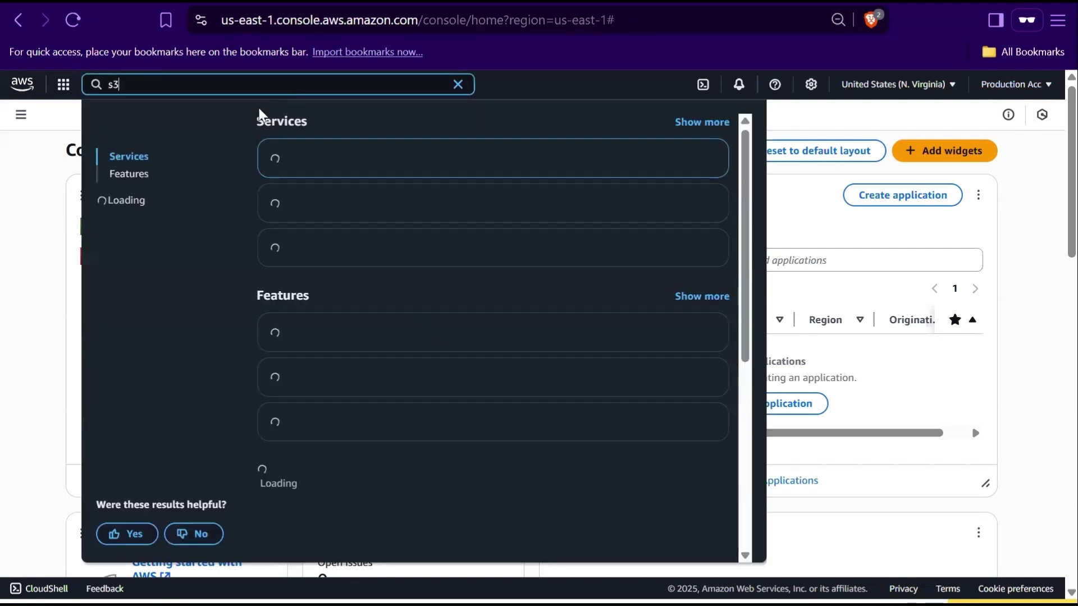
pyautogui.click(310, 164)
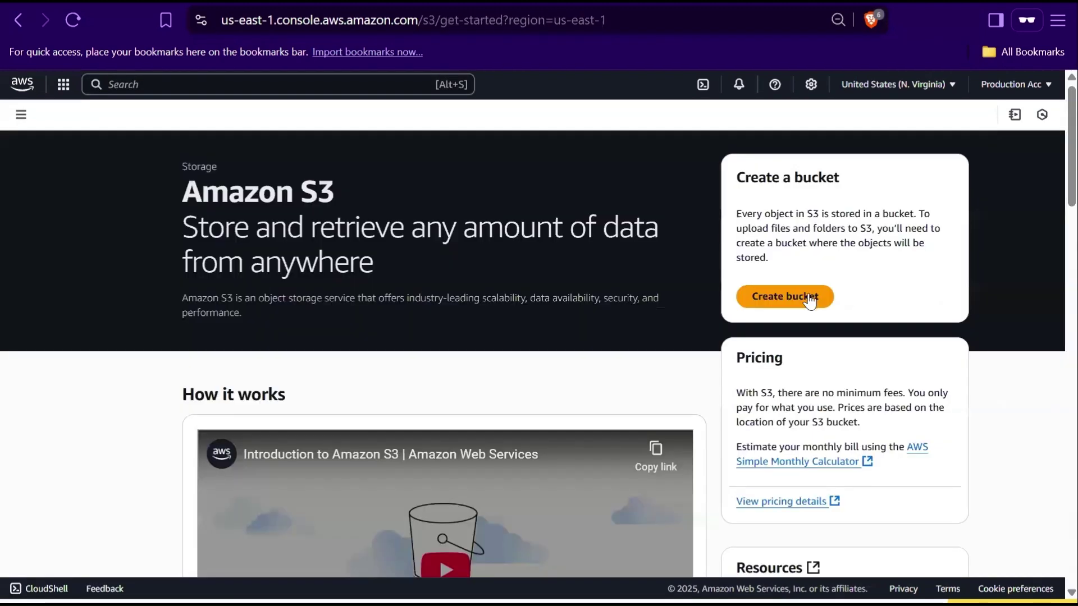
pyautogui.click(813, 298)
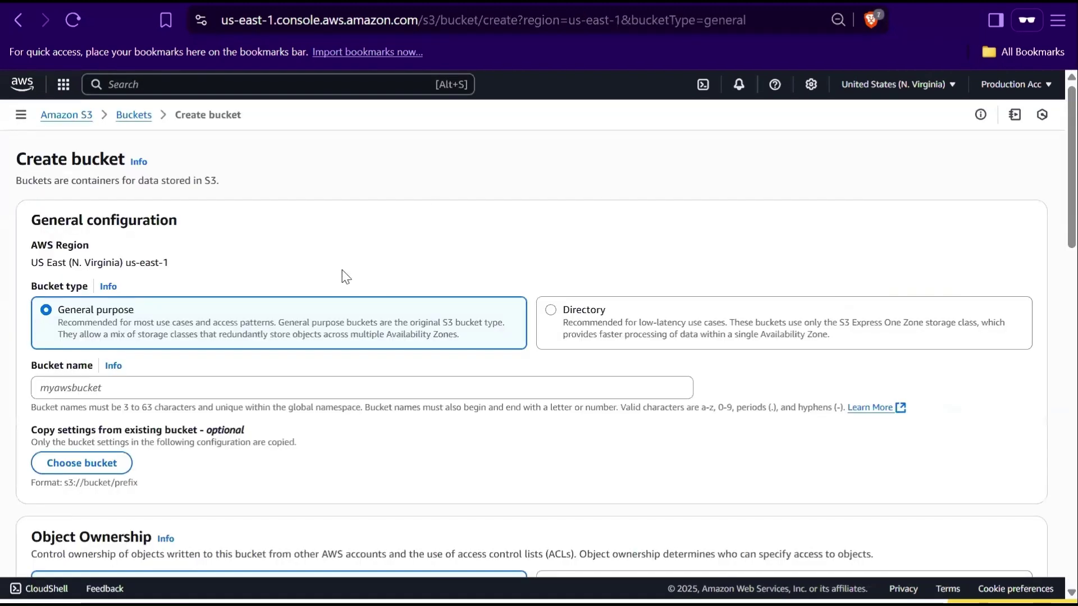
pyautogui.scroll(-1, 177, 341)
pyautogui.click(169, 319)
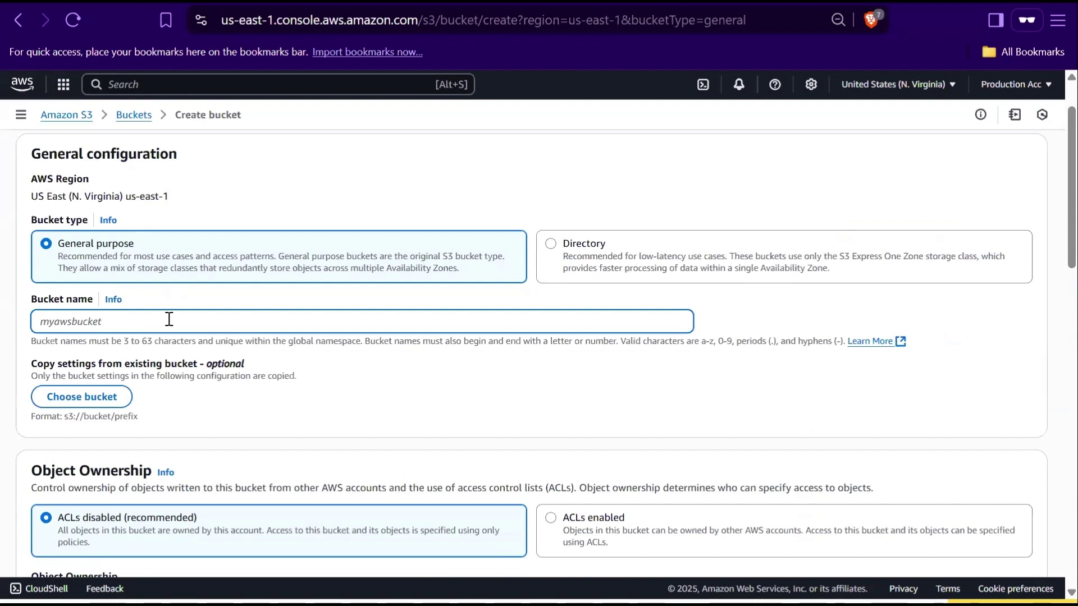
pyautogui.write('prod-acc-demo-')
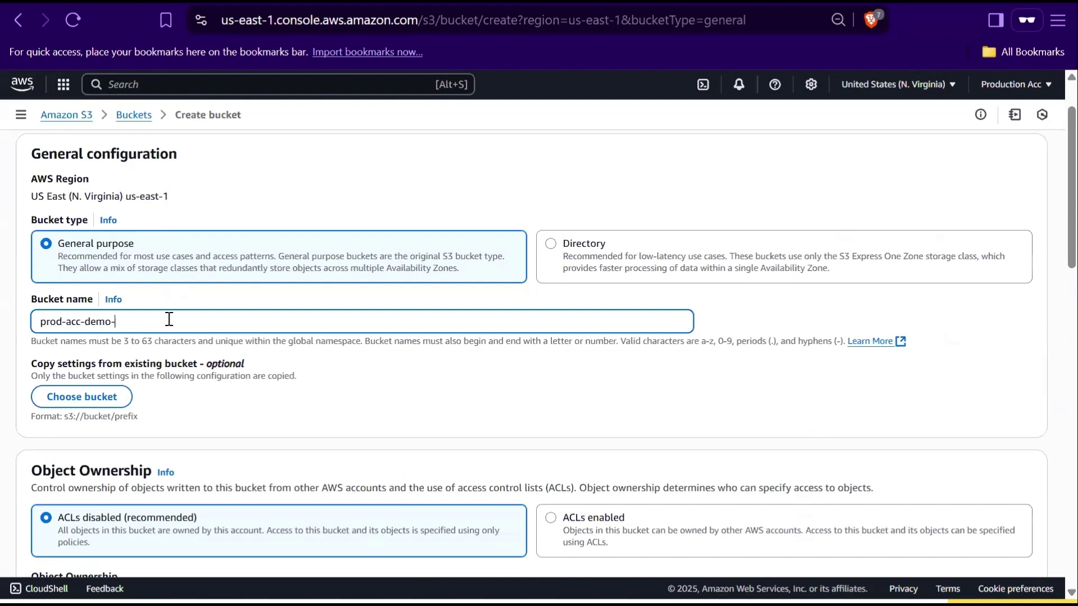
pyautogui.write('bucket-24.5')
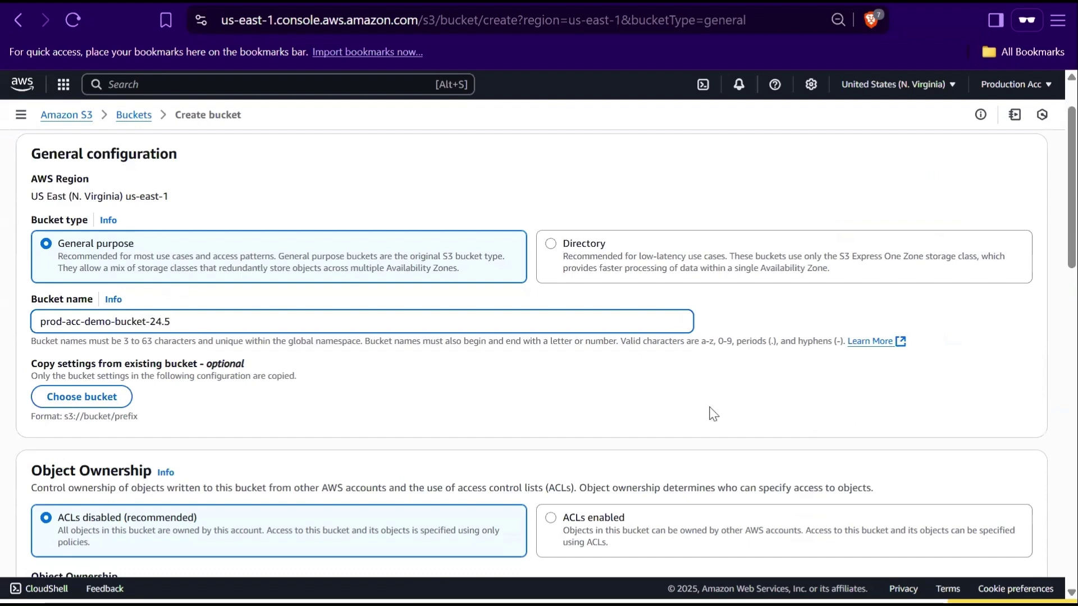
pyautogui.scroll(-1, 678, 423)
pyautogui.scroll(-15, 678, 424)
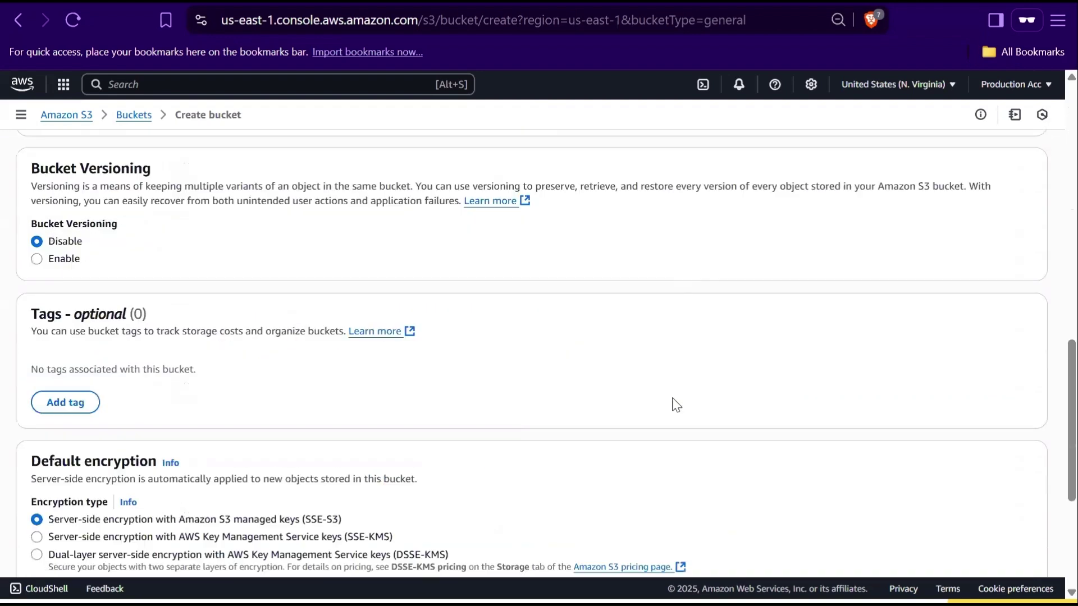
pyautogui.scroll(-3, 968, 544)
pyautogui.click(990, 540)
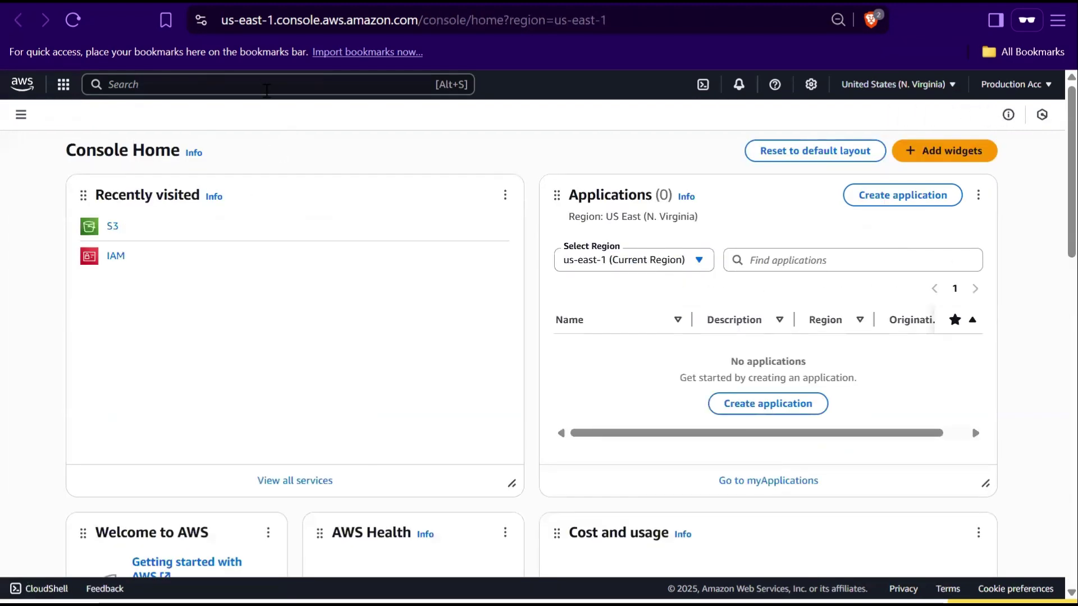
# Start a new IAM role whose trusted entity is another AWS account
pyautogui.click(268, 83)
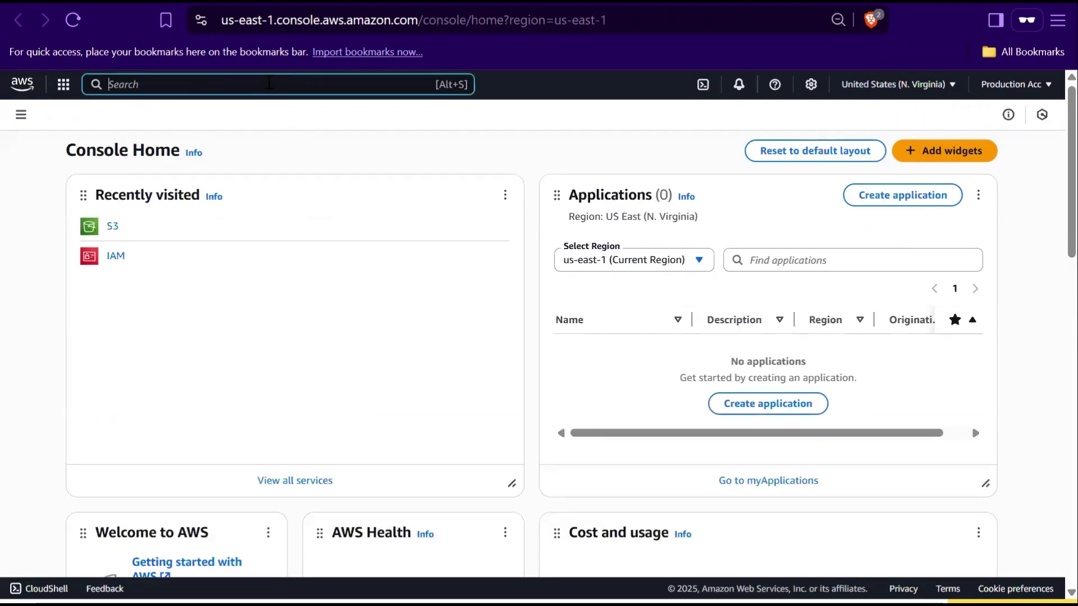
pyautogui.write('iam')
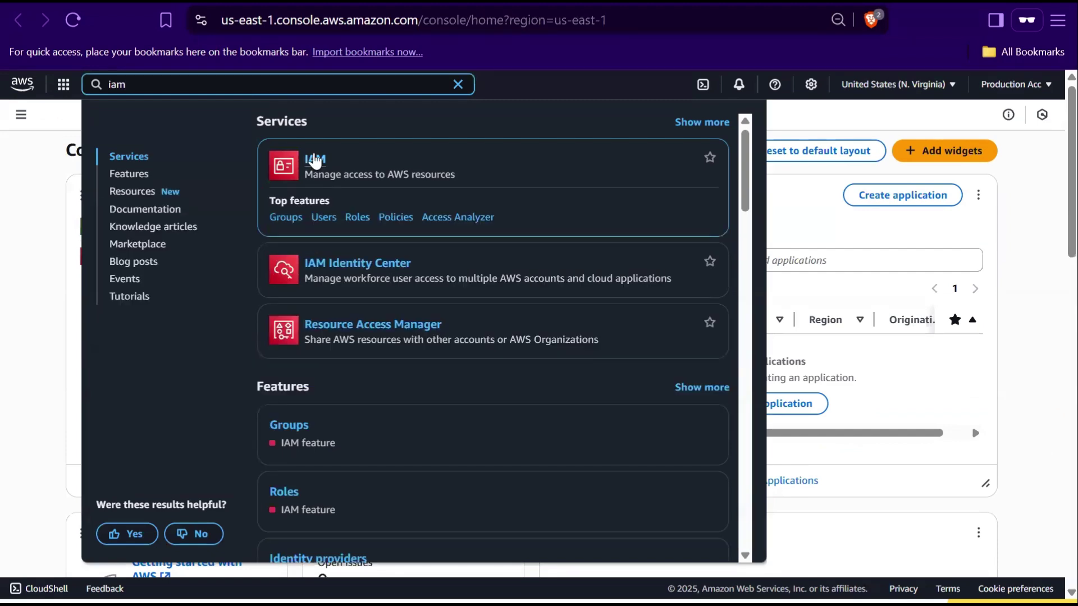
pyautogui.click(315, 161)
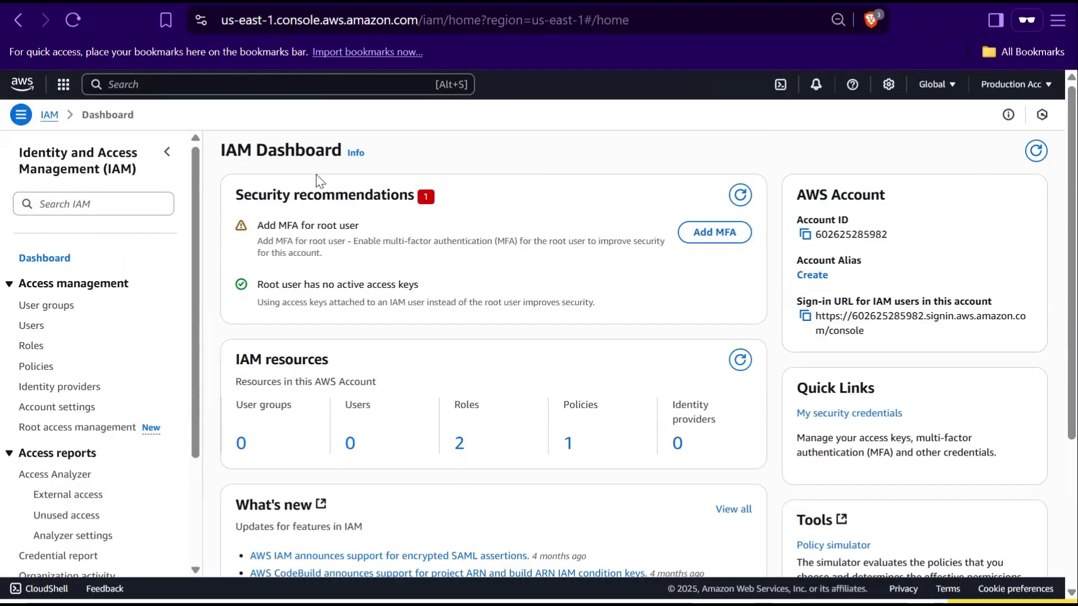
pyautogui.click(32, 348)
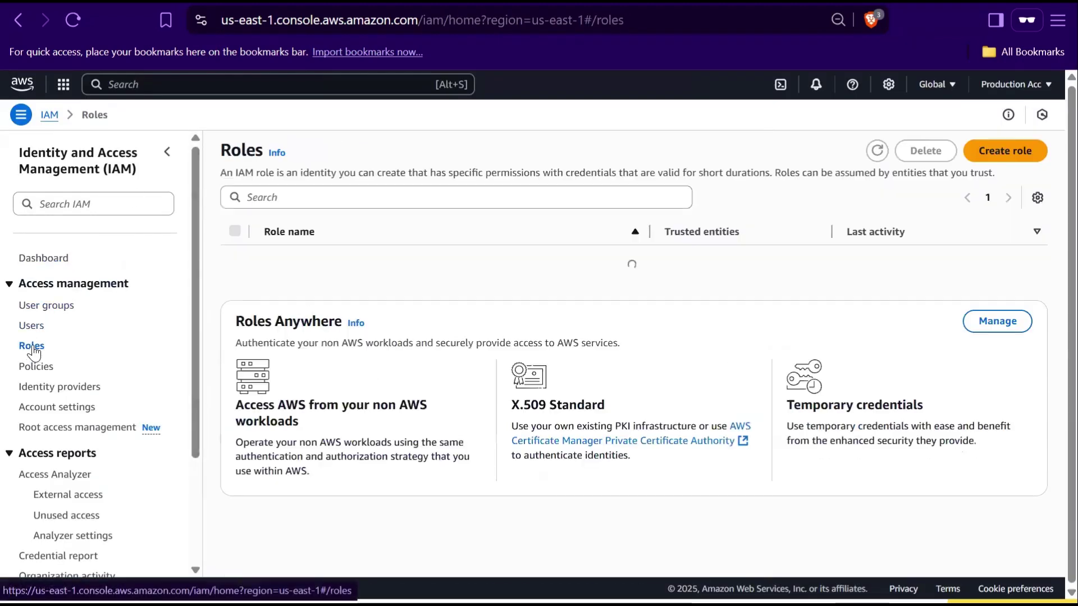
pyautogui.click(1003, 160)
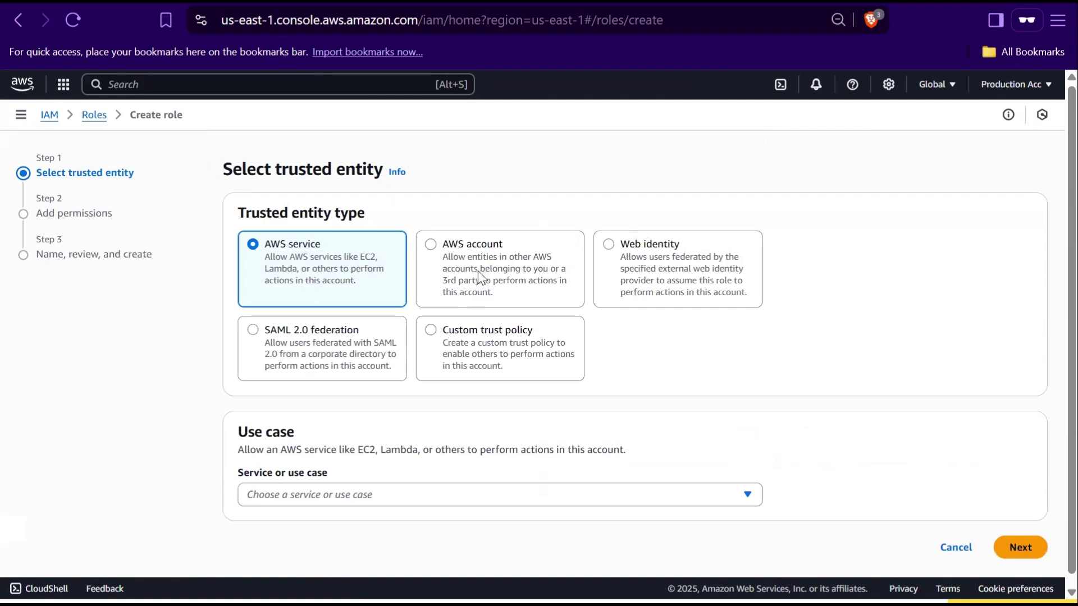
pyautogui.click(431, 248)
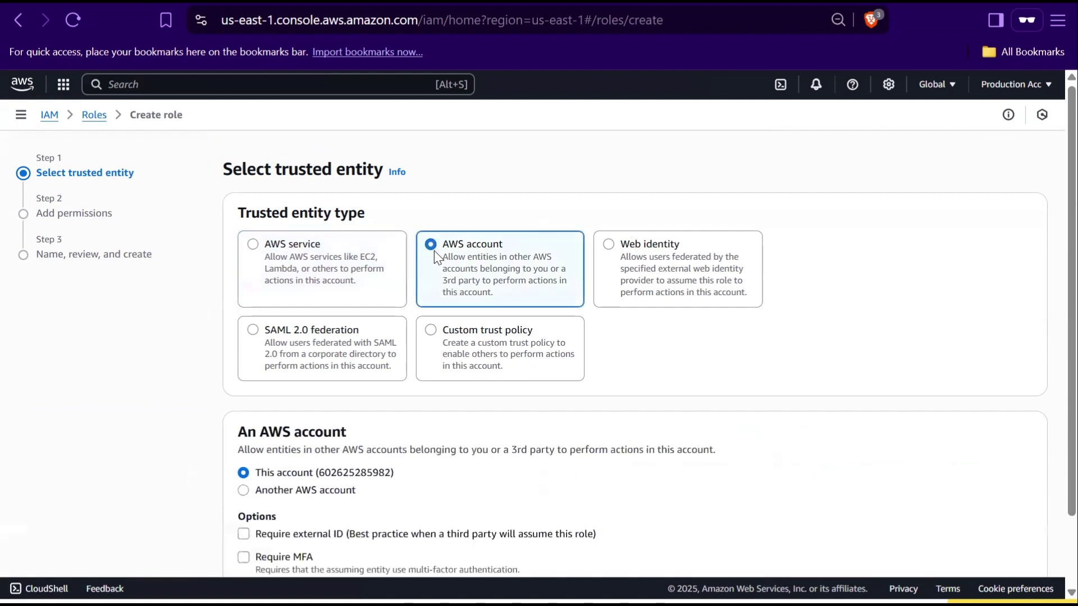
pyautogui.scroll(-1, 385, 314)
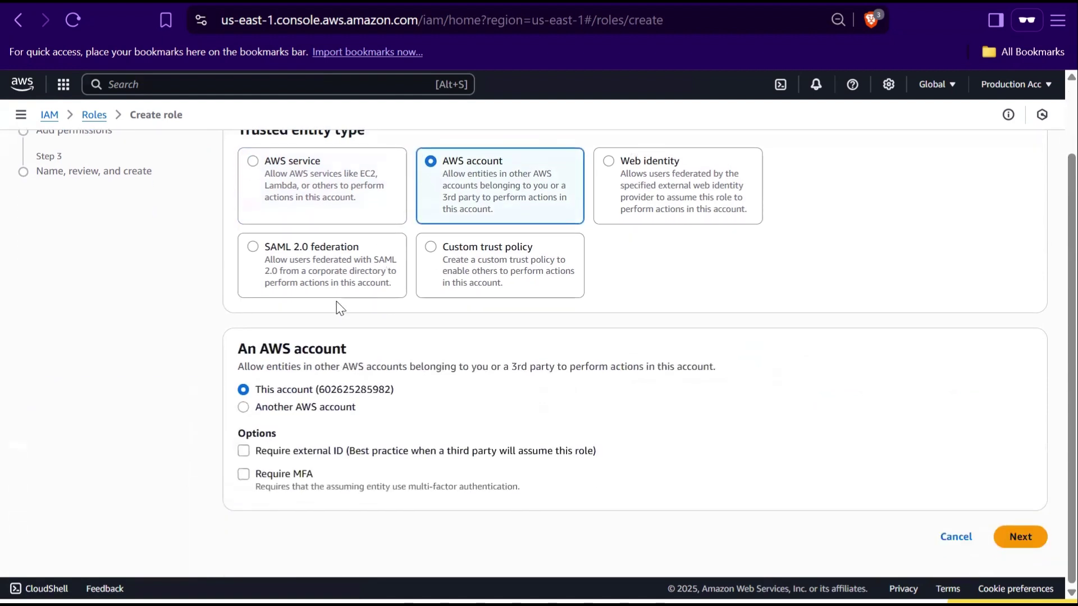
pyautogui.click(244, 408)
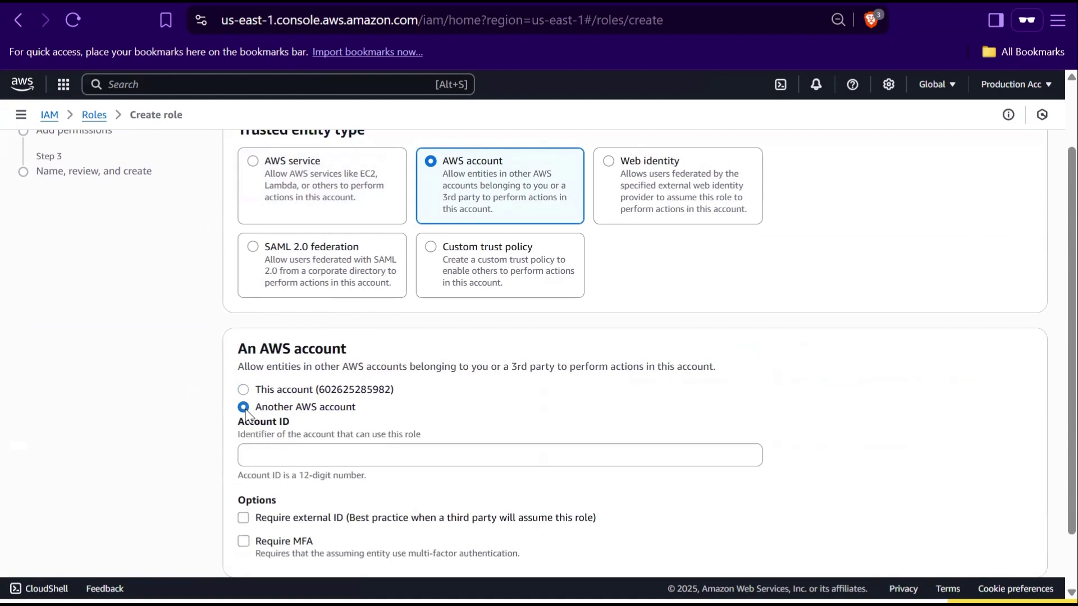
pyautogui.scroll(-1, 385, 392)
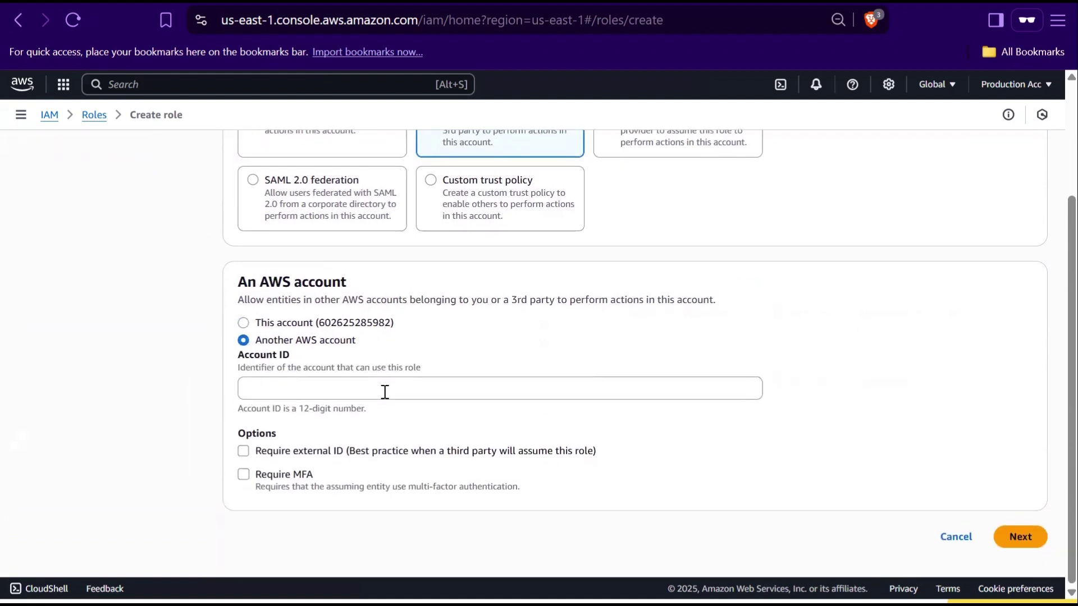
# Paste the Development account ID from the notes as the trusted account and continue
pyautogui.hotkey('alt', 'Tab')
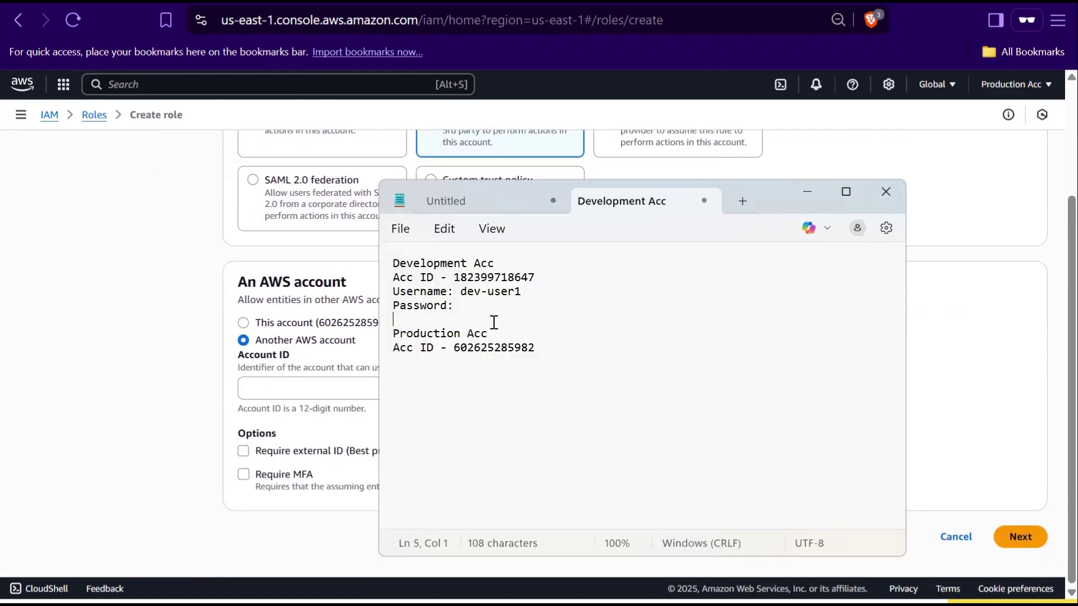
pyautogui.doubleClick(485, 277)
pyautogui.hotkey('ctrl', 'c')
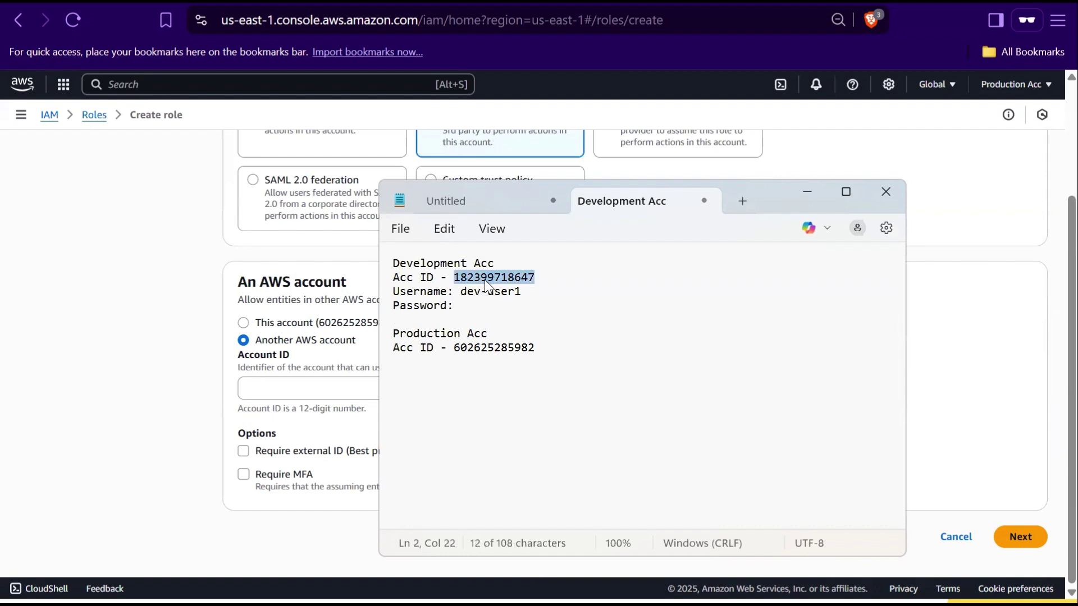
pyautogui.click(328, 383)
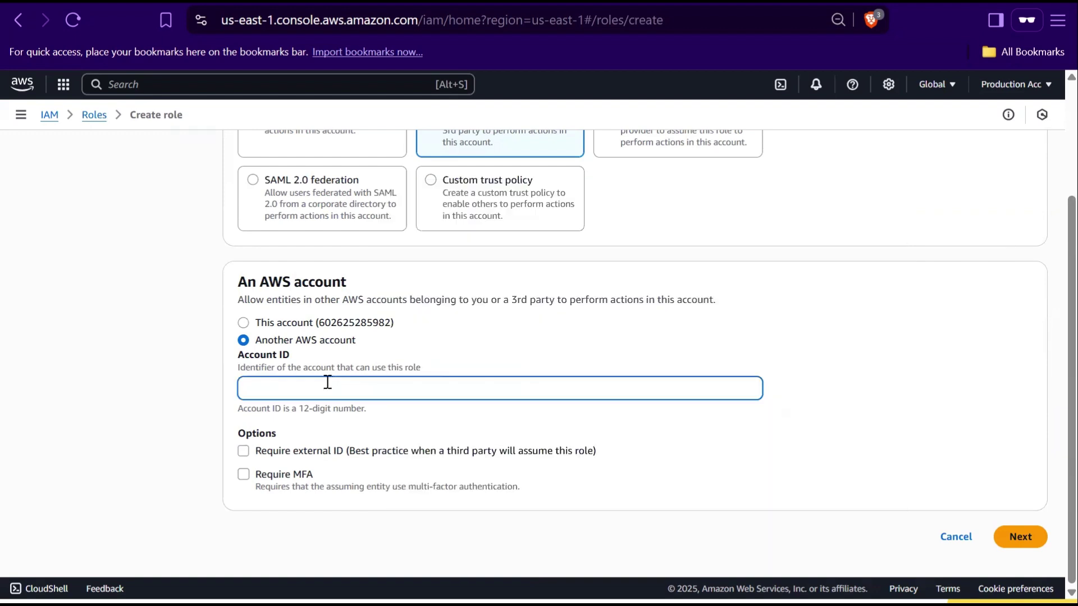
pyautogui.hotkey('ctrl', 'v')
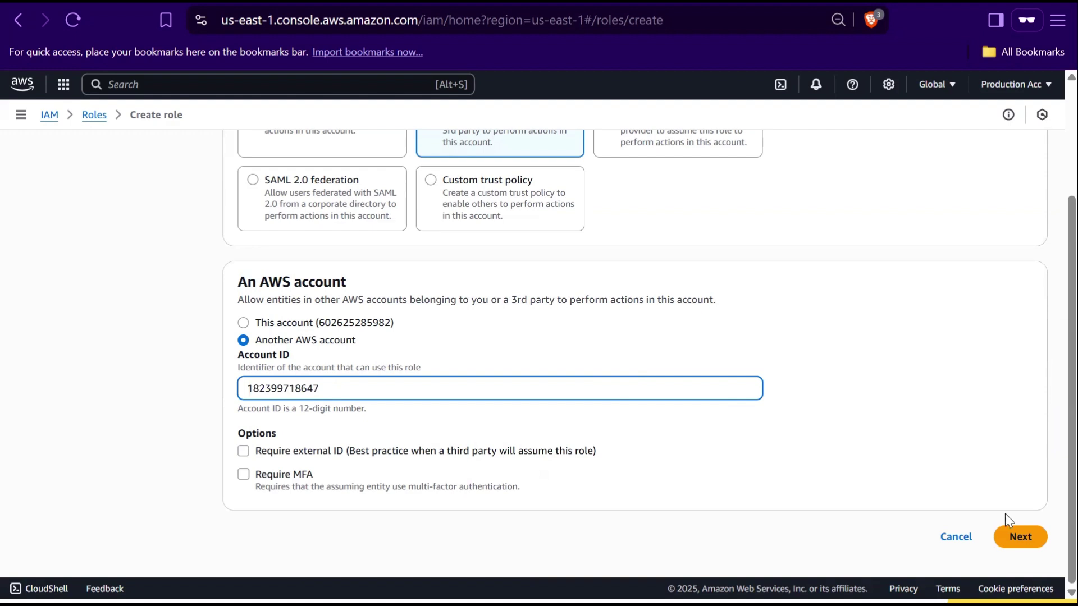
pyautogui.click(1018, 539)
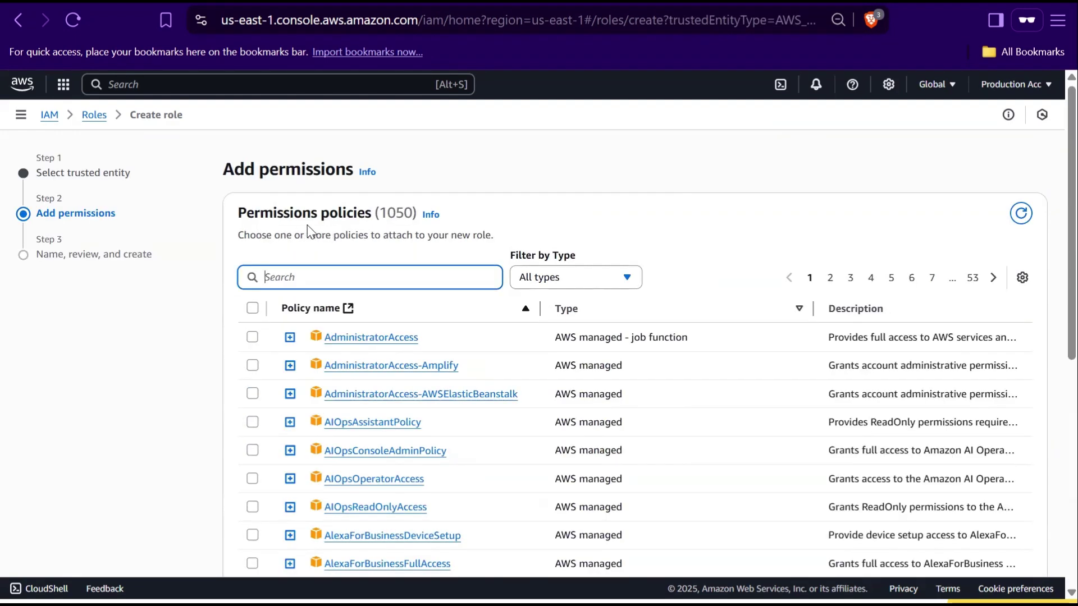
# Find and attach the AmazonS3FullAccess policy to the role
pyautogui.write('amazons3f')
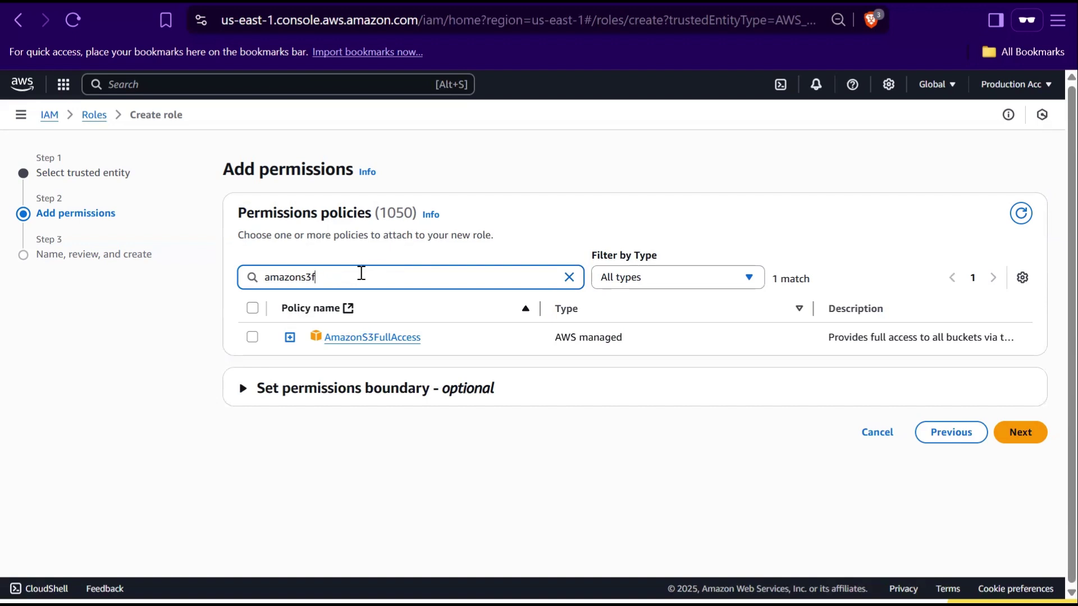
pyautogui.click(252, 337)
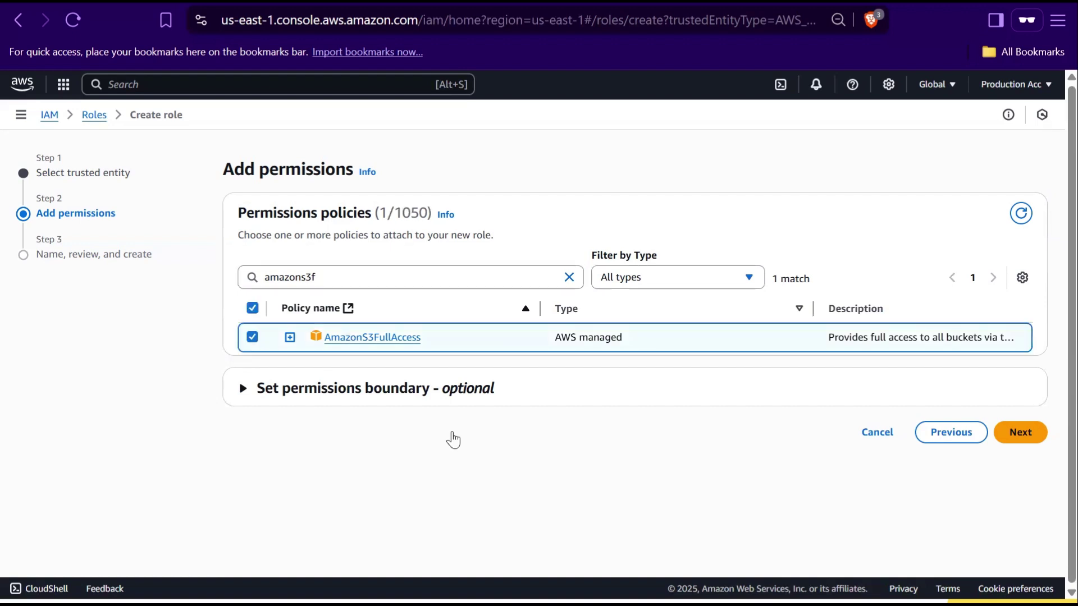
pyautogui.click(1017, 435)
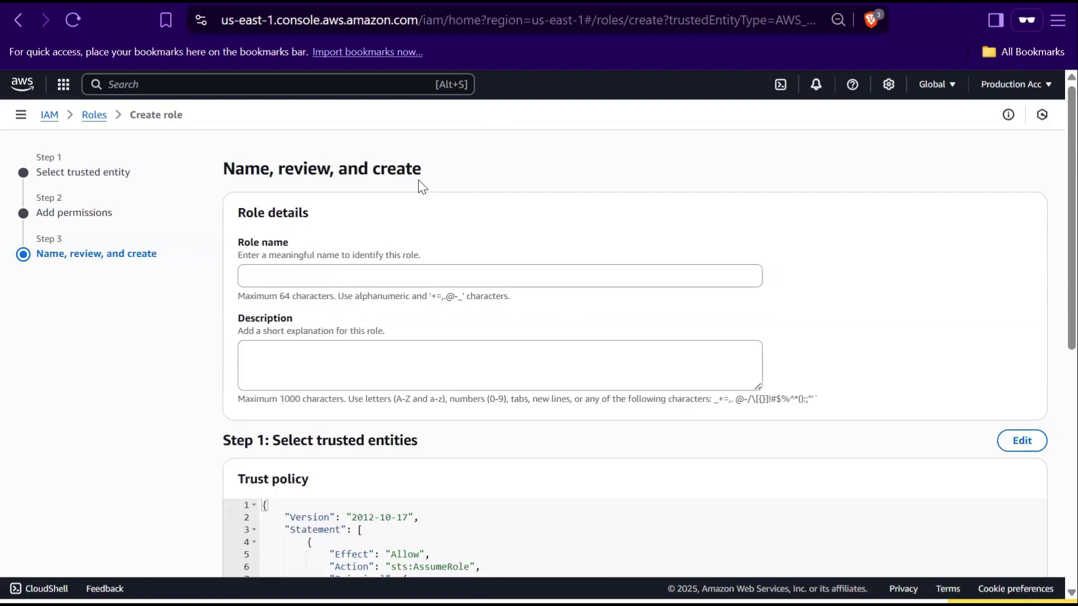
# Name the role CrossAccountS3AccessRole and create it
pyautogui.click(294, 280)
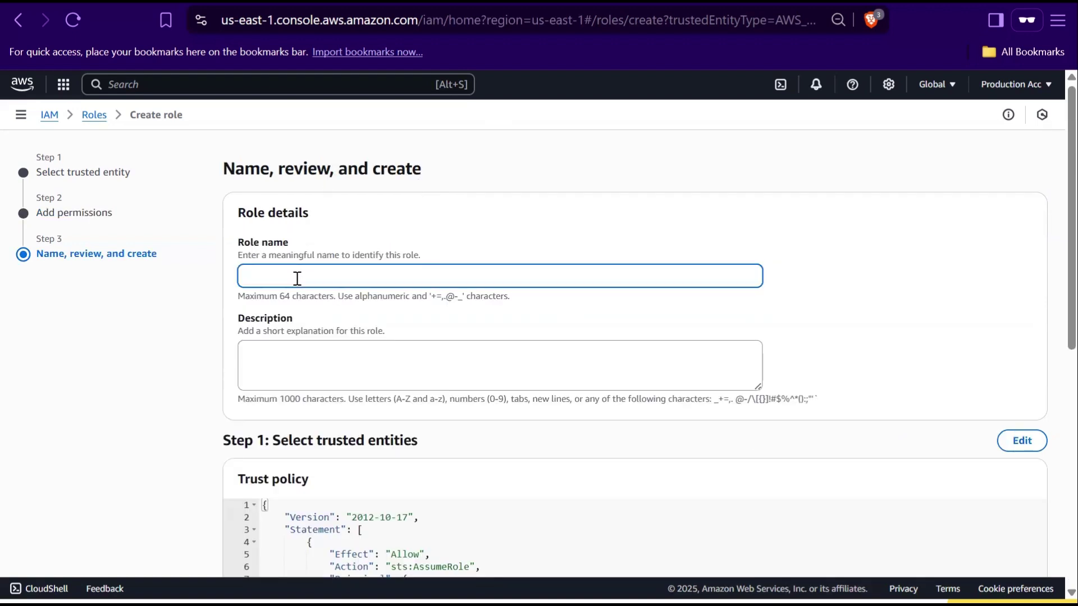
pyautogui.write('CrossAccountS3AccessRole')
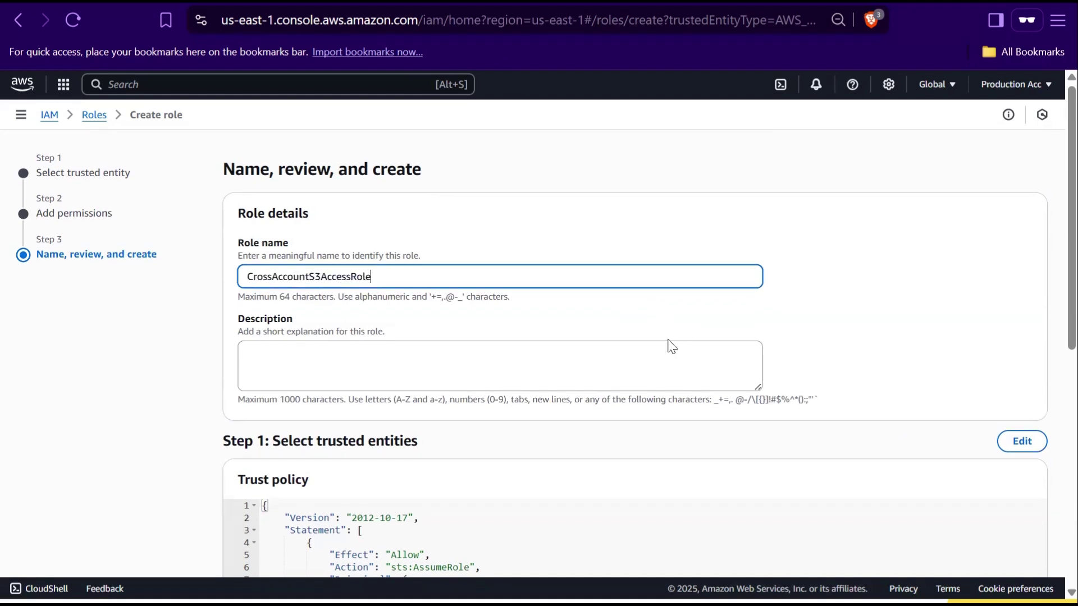
pyautogui.scroll(-3, 669, 342)
pyautogui.scroll(-5, 669, 339)
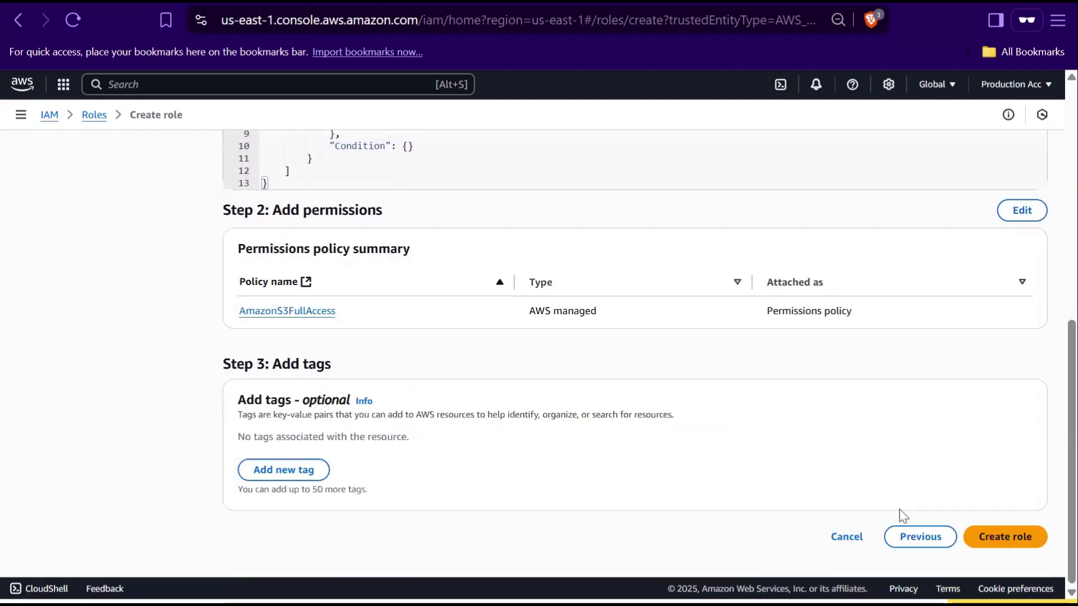
pyautogui.click(995, 544)
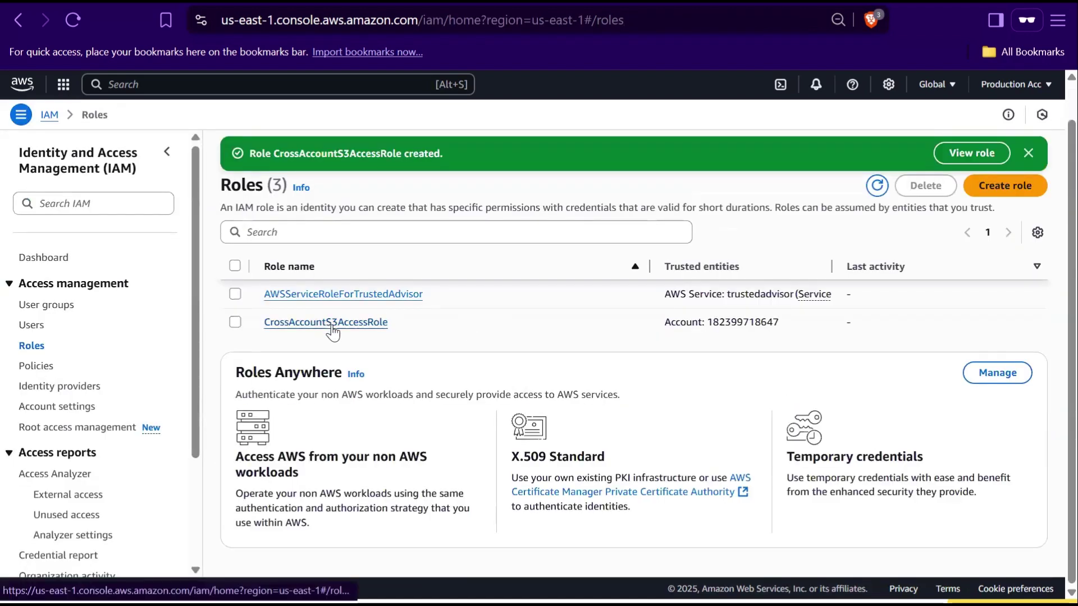
# Copy the CrossAccountS3AccessRole name into the account notes
pyautogui.click(328, 324)
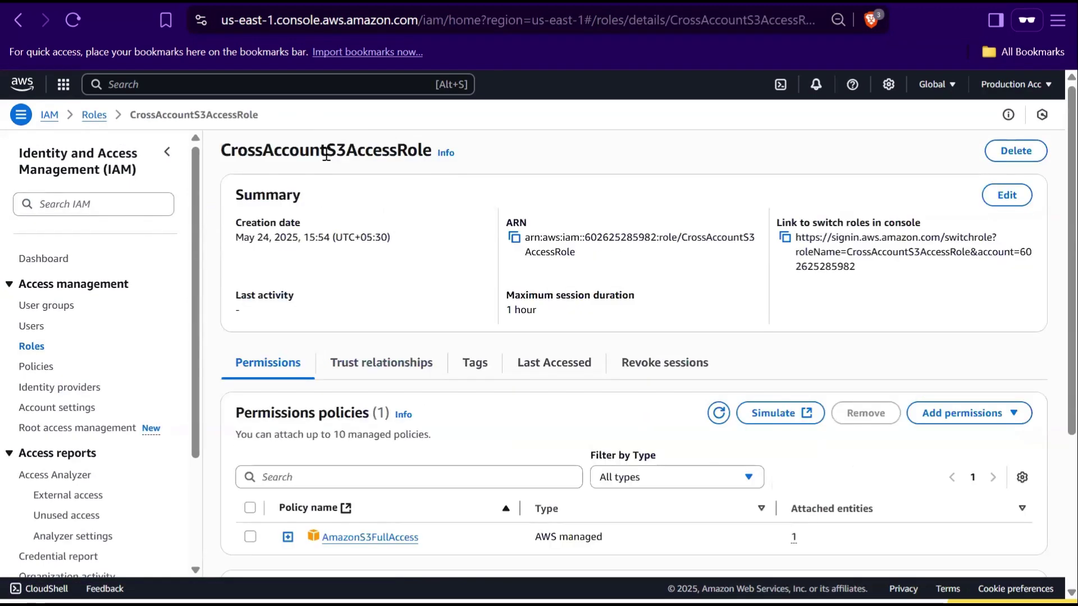
pyautogui.doubleClick(324, 155)
pyautogui.hotkey('ctrl', 'c')
pyautogui.hotkey('alt', 'Tab')
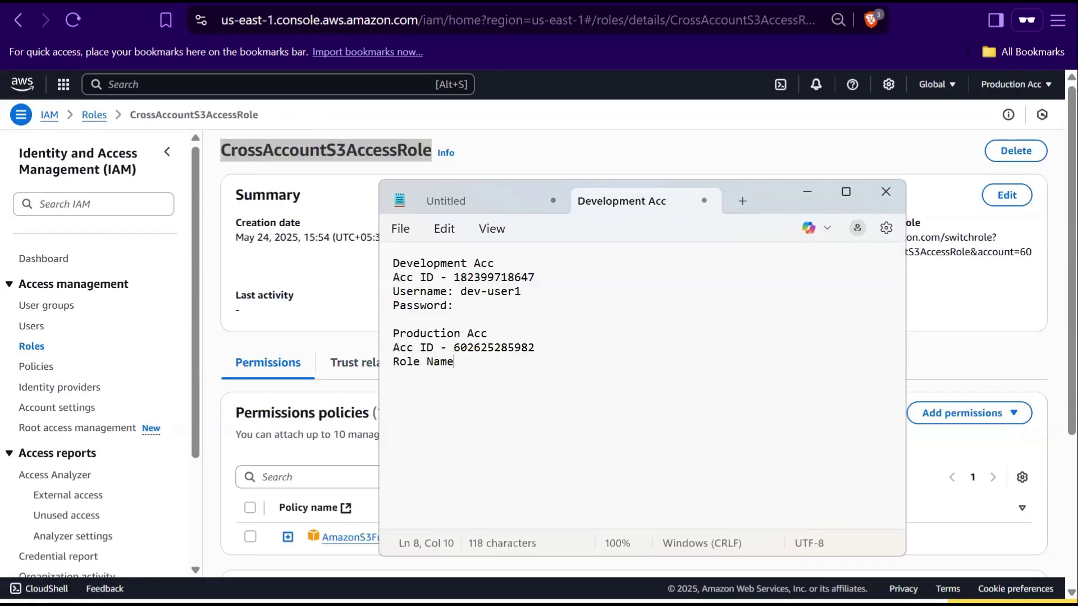
pyautogui.write(':')
pyautogui.hotkey('ctrl', 'v')
# Copy the role's switch-role link into the account notes
pyautogui.click(860, 150)
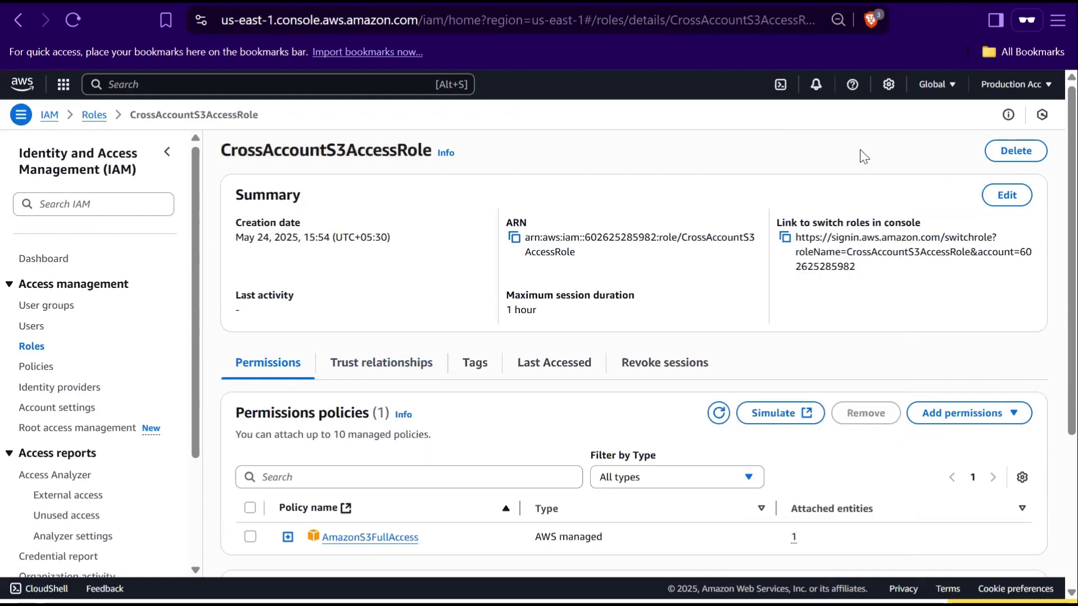
pyautogui.click(785, 239)
pyautogui.hotkey('alt', 'Tab')
pyautogui.hotkey('ctrl', 'v')
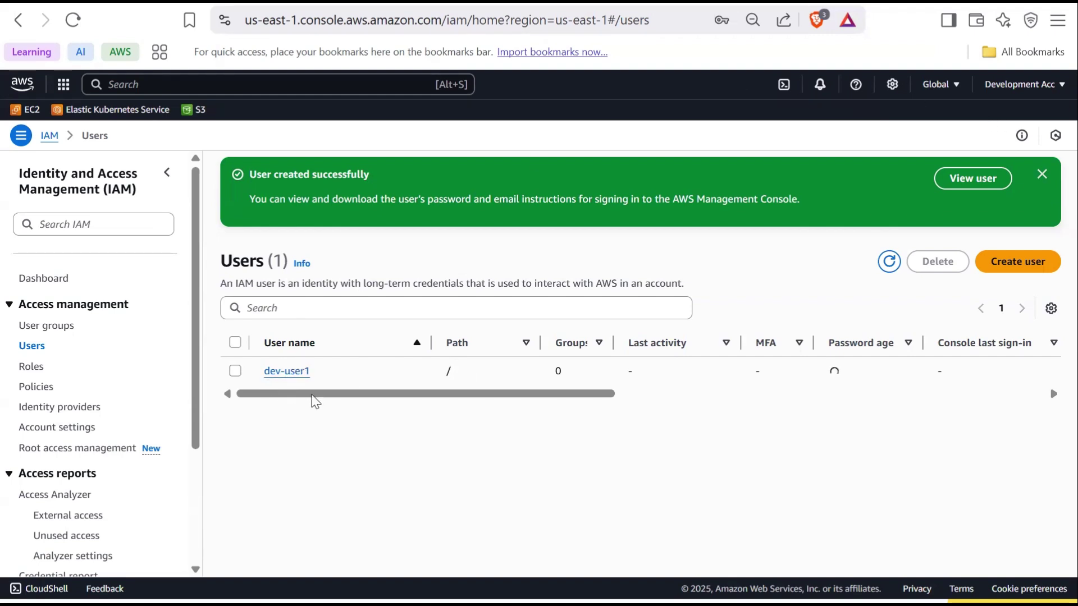
# Start an inline policy for dev-user1 and paste the AssumeRole JSON into the editor
pyautogui.click(291, 373)
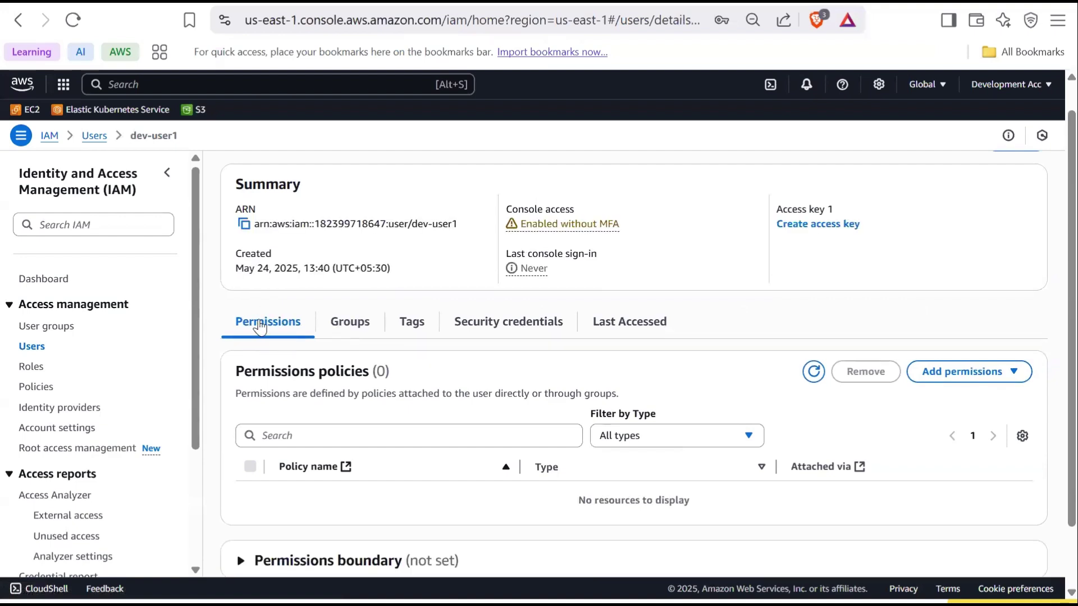
pyautogui.scroll(-2, 553, 372)
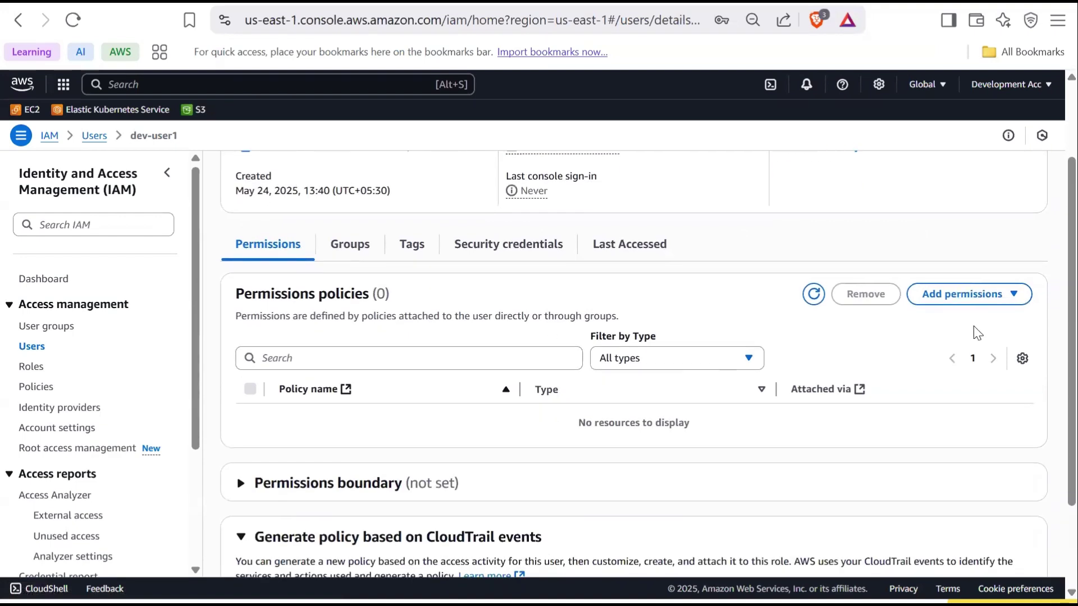
pyautogui.click(966, 295)
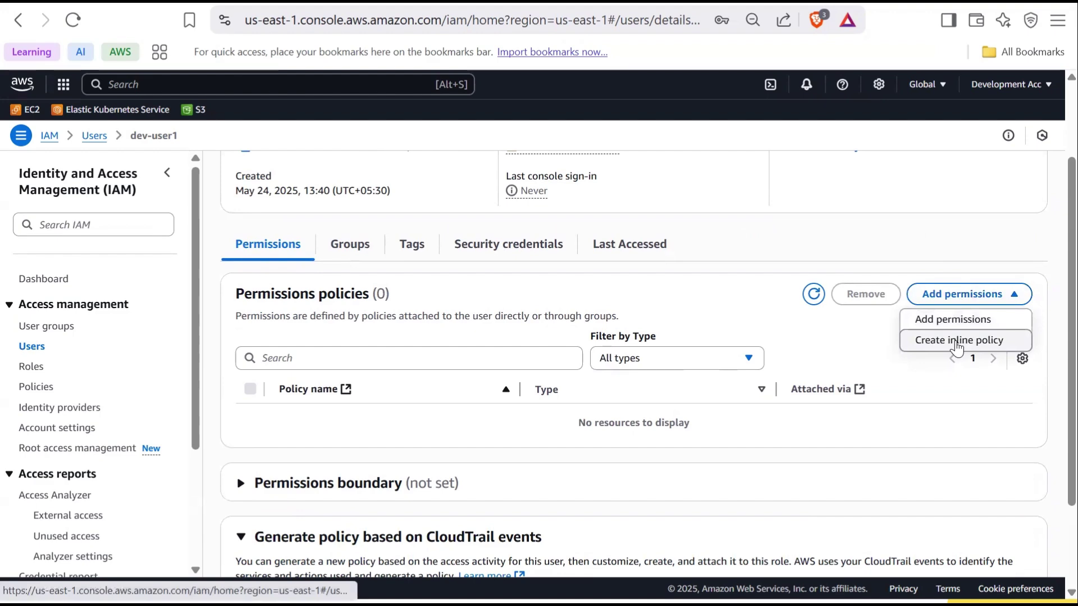
pyautogui.click(957, 341)
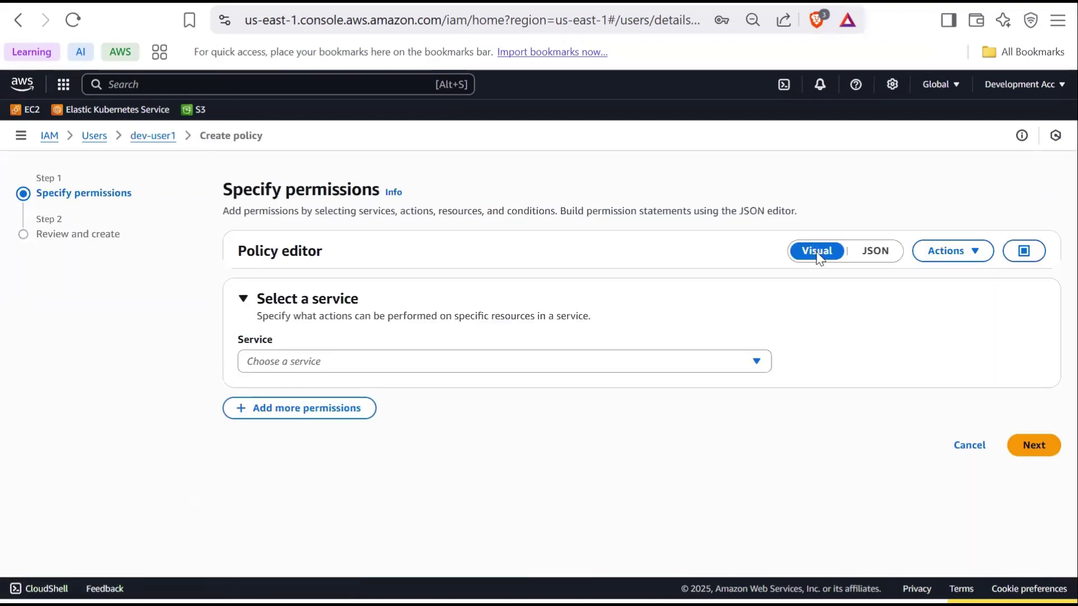
pyautogui.click(874, 257)
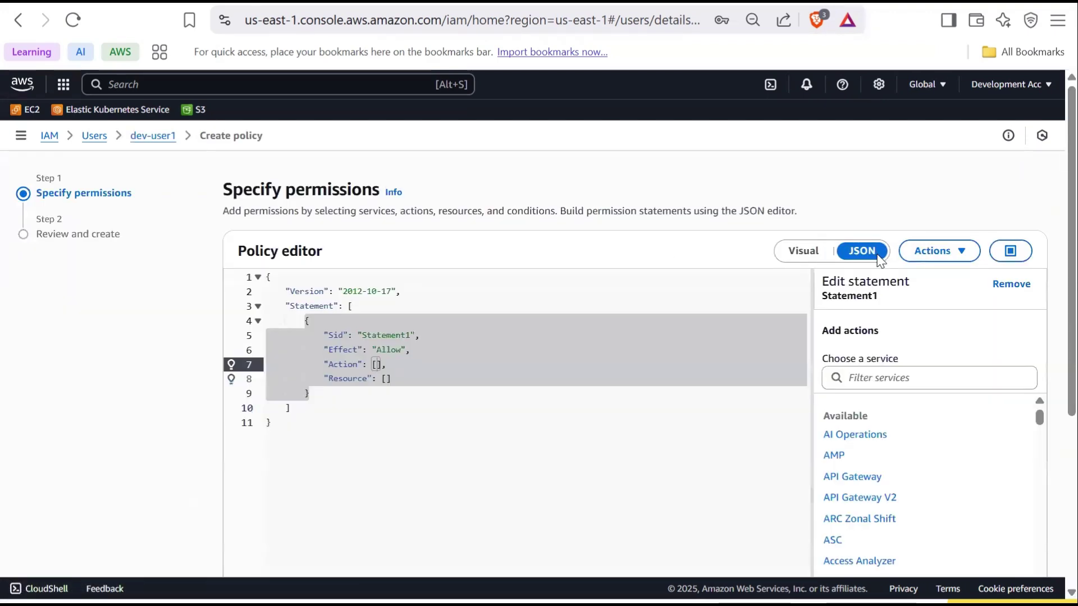
pyautogui.hotkey('ctrl', 'a')
pyautogui.hotkey('ctrl', 'v')
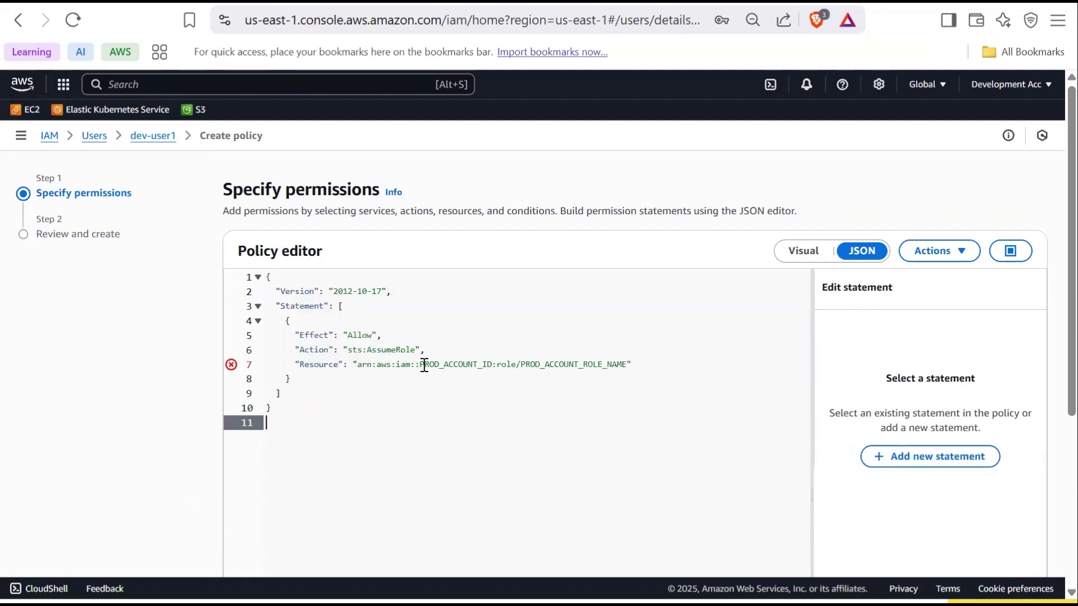
# Replace the ARN placeholders with the production account ID and CrossAccountS3AccessRole, then continue
pyautogui.moveTo(421, 365); pyautogui.dragTo(586, 374)
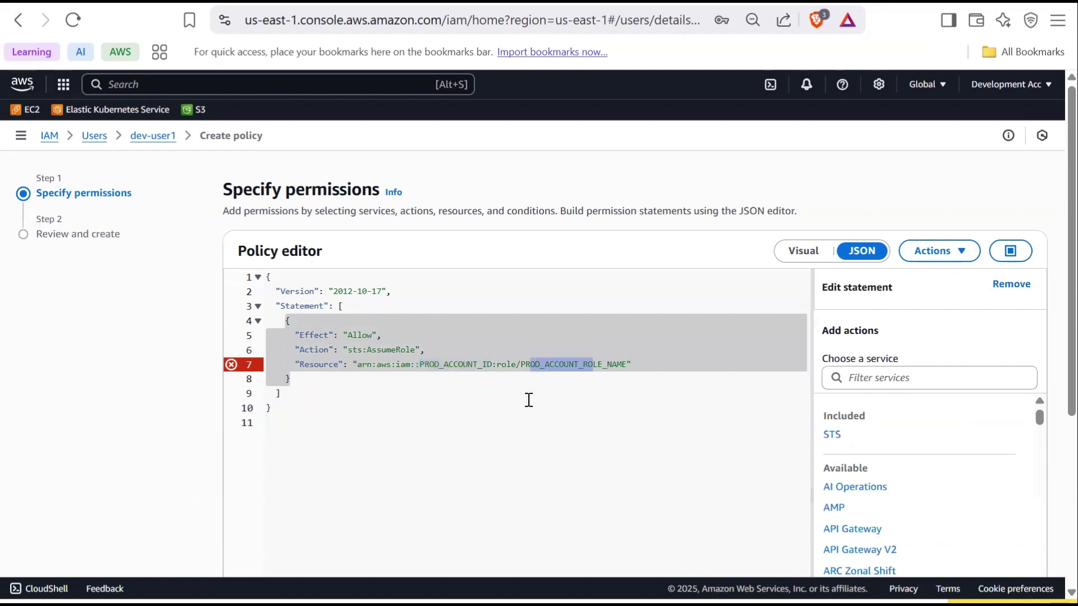
pyautogui.hotkey('alt', 'Tab')
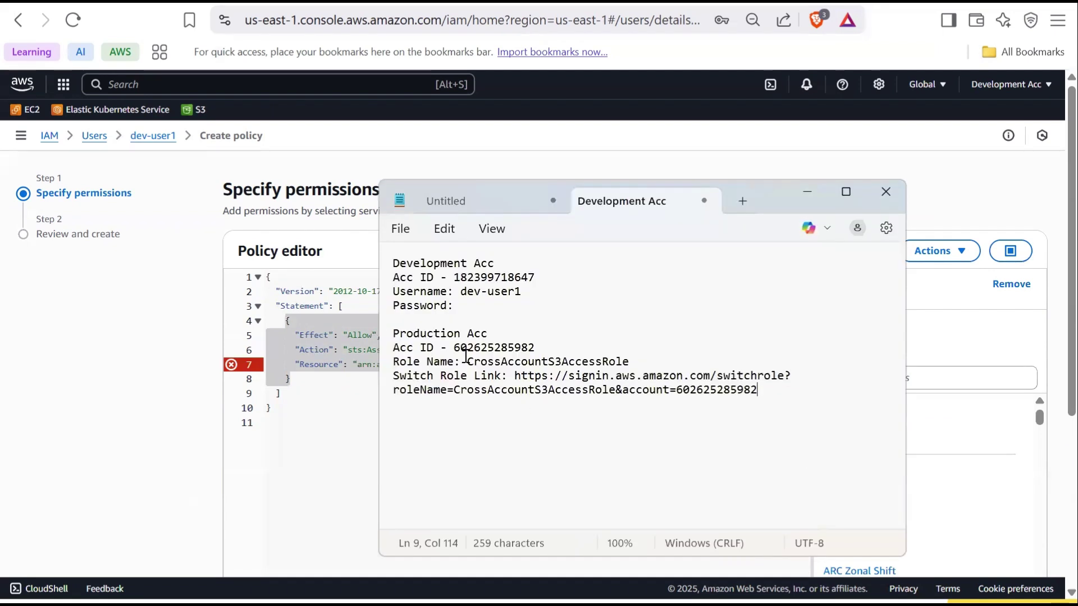
pyautogui.hotkey('alt', 'Tab')
pyautogui.hotkey('ctrl', 'v')
pyautogui.moveTo(507, 365); pyautogui.dragTo(612, 366)
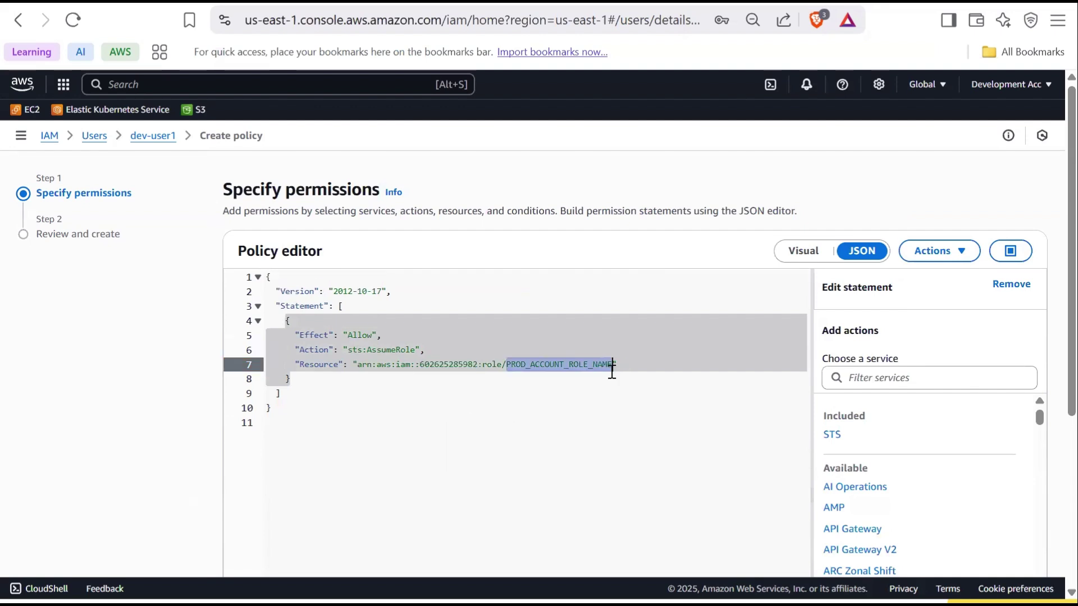
pyautogui.hotkey('ctrl', 'v')
pyautogui.click(308, 408)
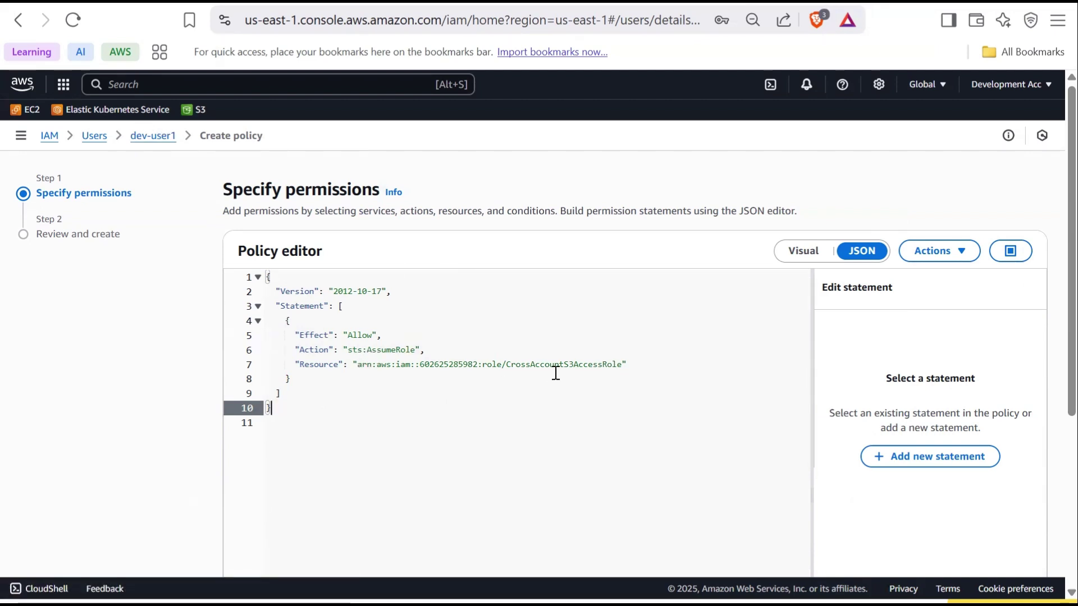
pyautogui.moveTo(424, 364); pyautogui.dragTo(454, 365)
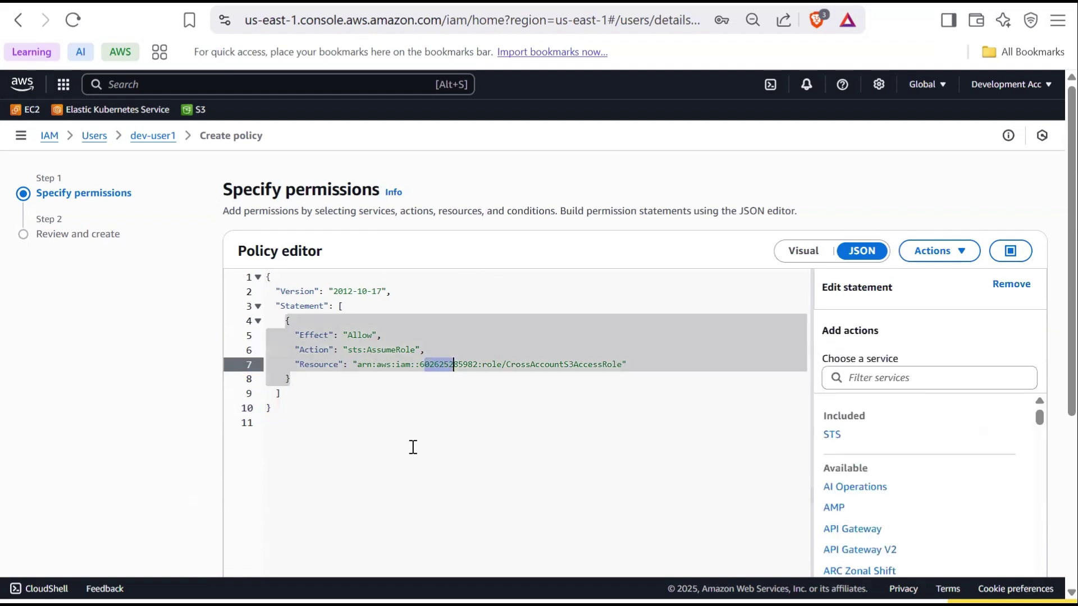
pyautogui.click(415, 437)
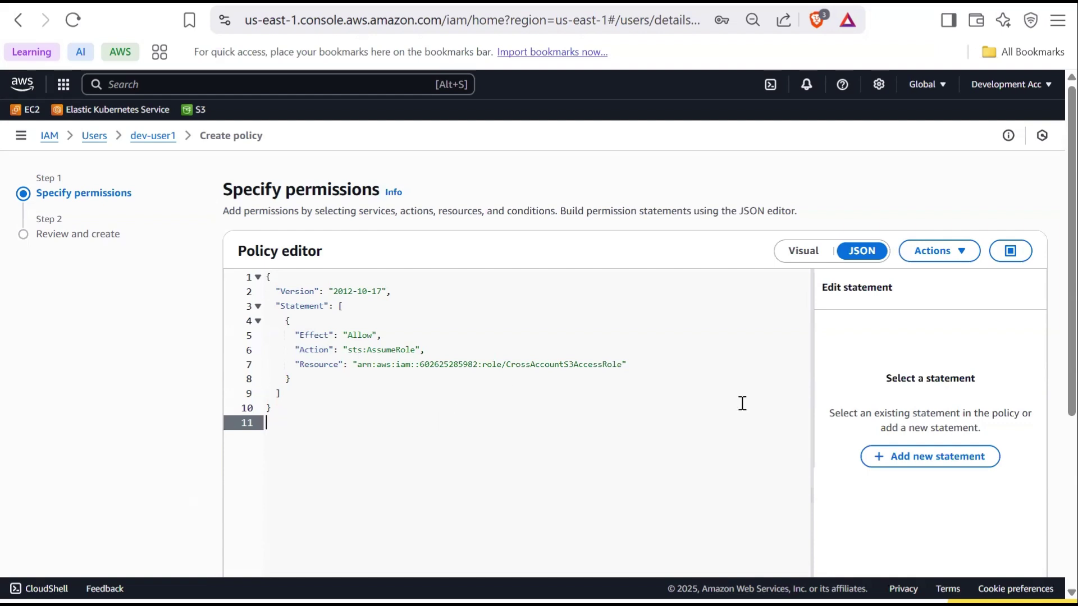
pyautogui.scroll(-5, 897, 561)
pyautogui.click(1013, 543)
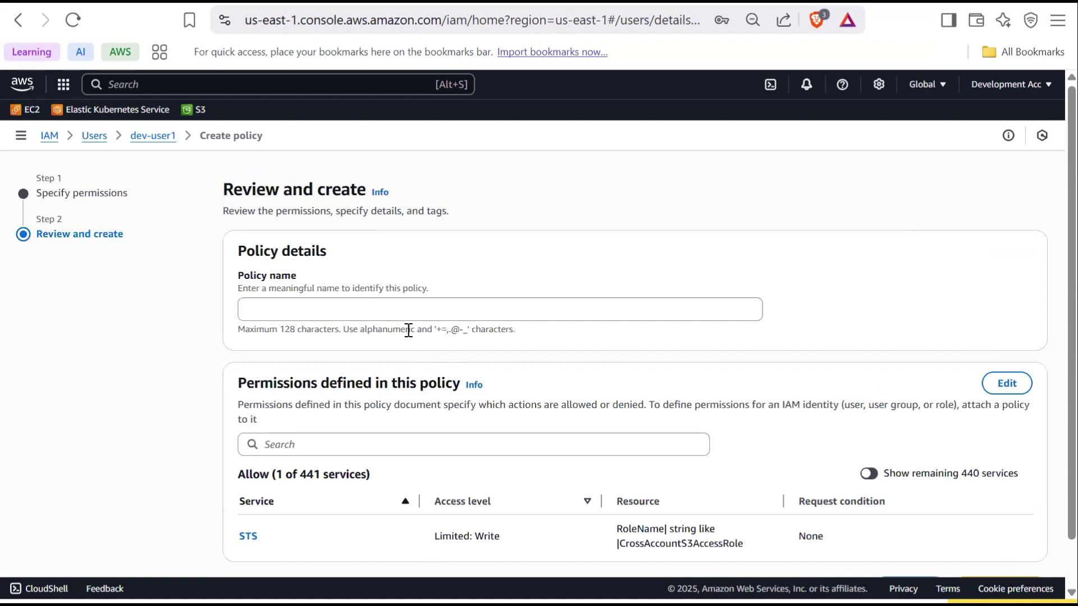
# Name the inline policy AssumeS3AccessRolePolicy and create it
pyautogui.click(395, 303)
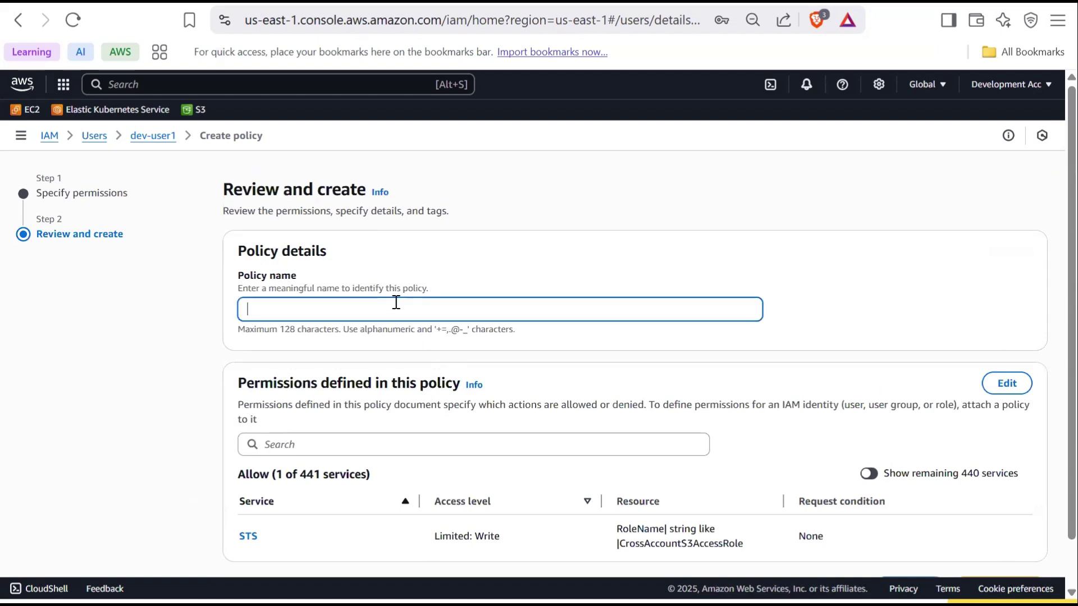
pyautogui.write('AssumeS3AccessRolePolicy')
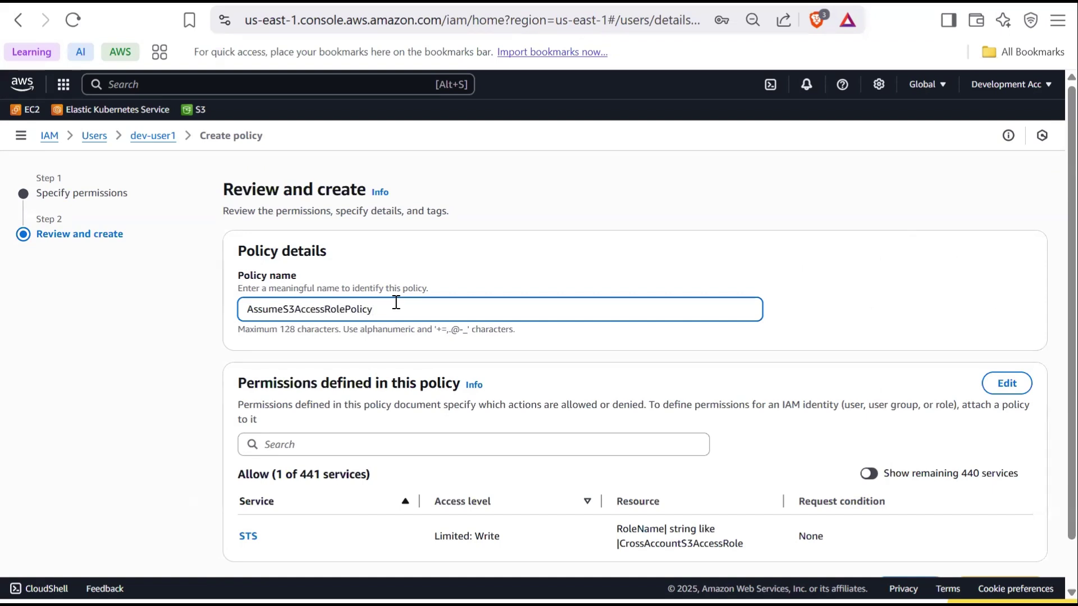
pyautogui.scroll(-2, 447, 409)
pyautogui.click(992, 542)
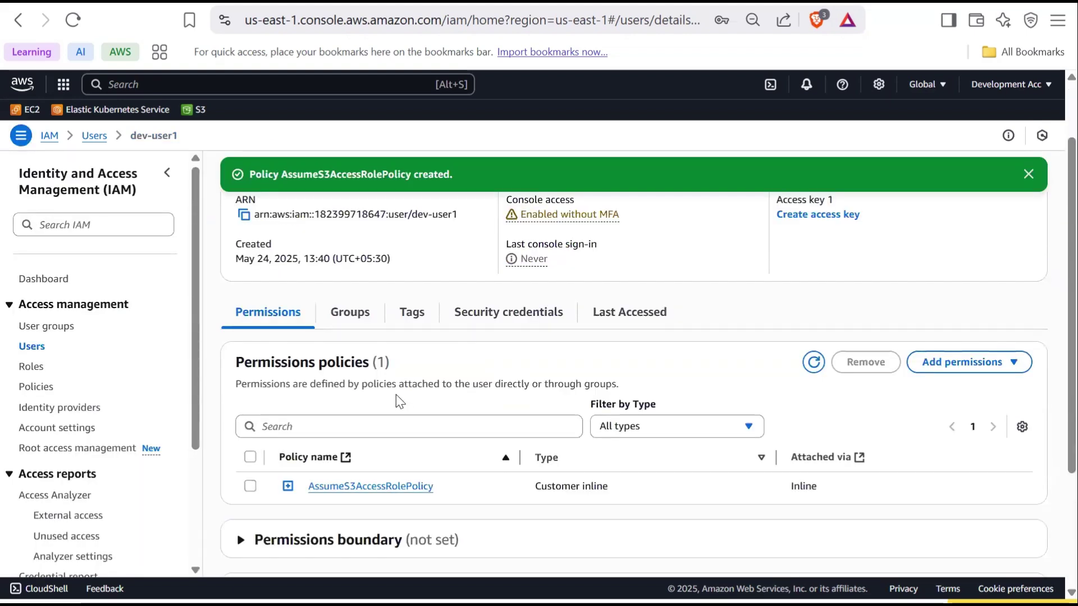
pyautogui.scroll(2, 402, 396)
pyautogui.moveTo(231, 213); pyautogui.dragTo(273, 215)
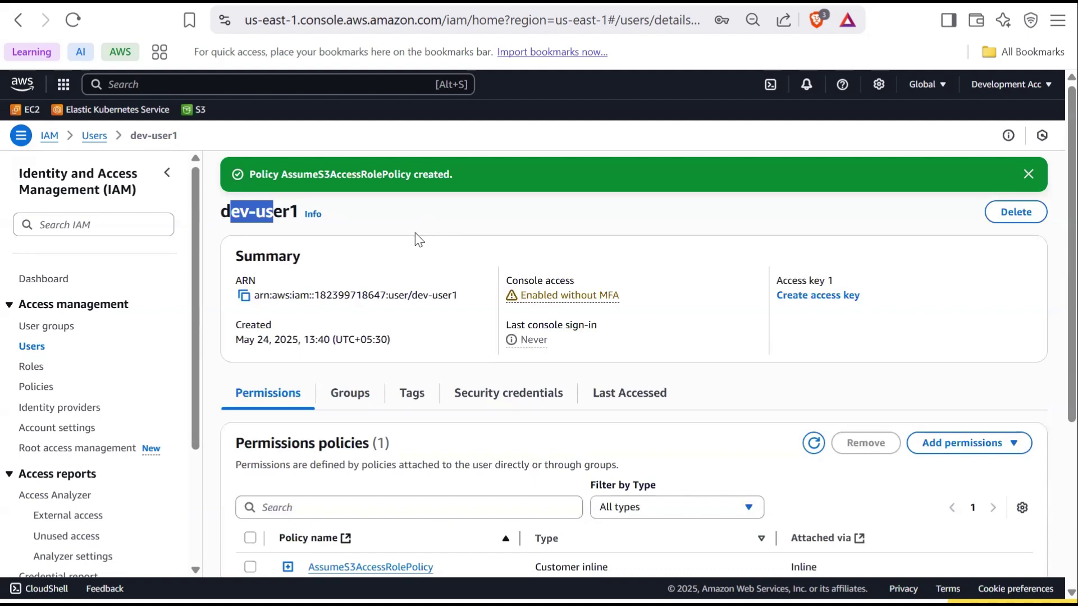
# Copy dev-user1's console sign-in link from Security credentials and open it in a new tab
pyautogui.scroll(-3, 430, 245)
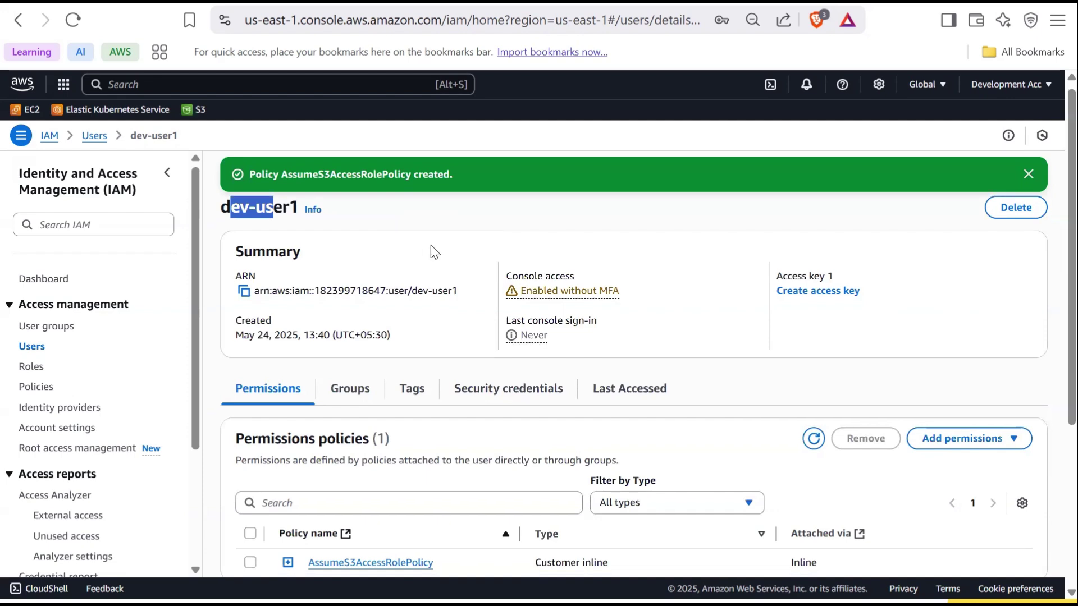
pyautogui.click(509, 315)
pyautogui.scroll(-3, 510, 308)
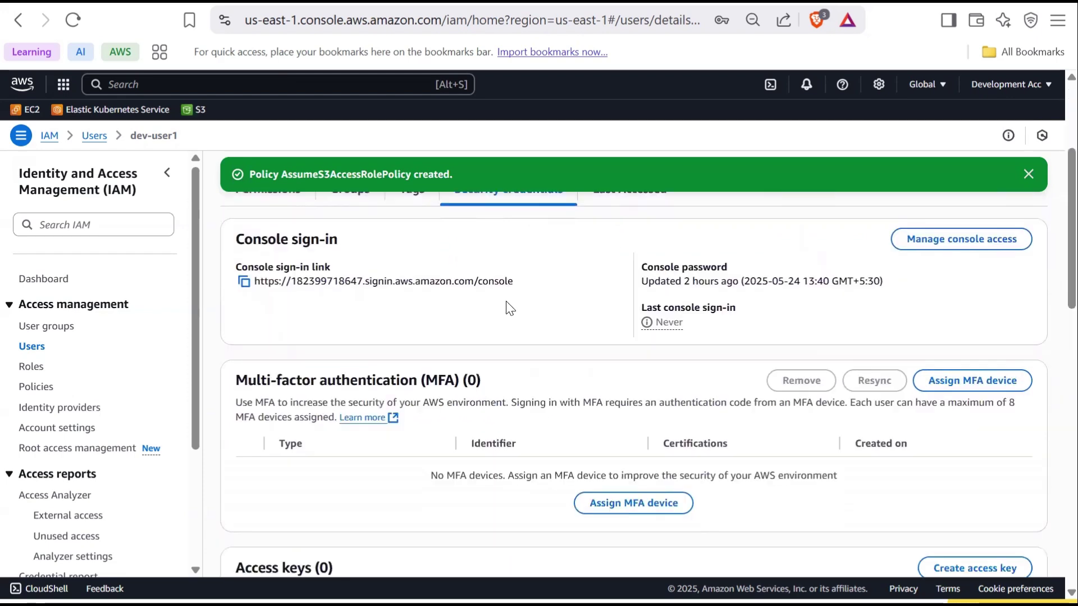
pyautogui.click(244, 283)
pyautogui.hotkey('ctrl', 't')
pyautogui.hotkey('ctrl', 'v')
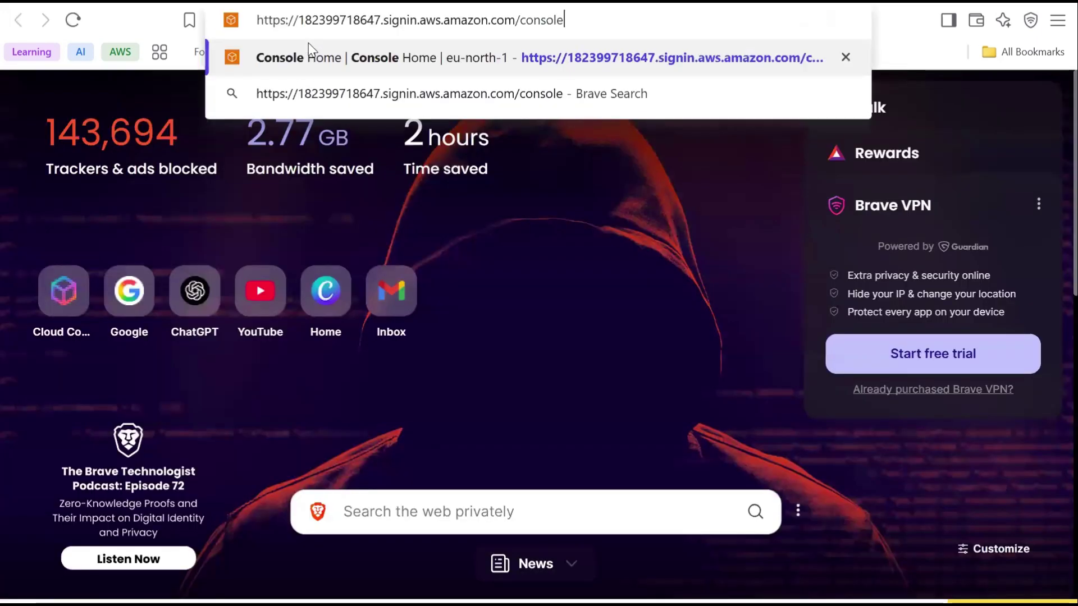
pyautogui.press('Return')
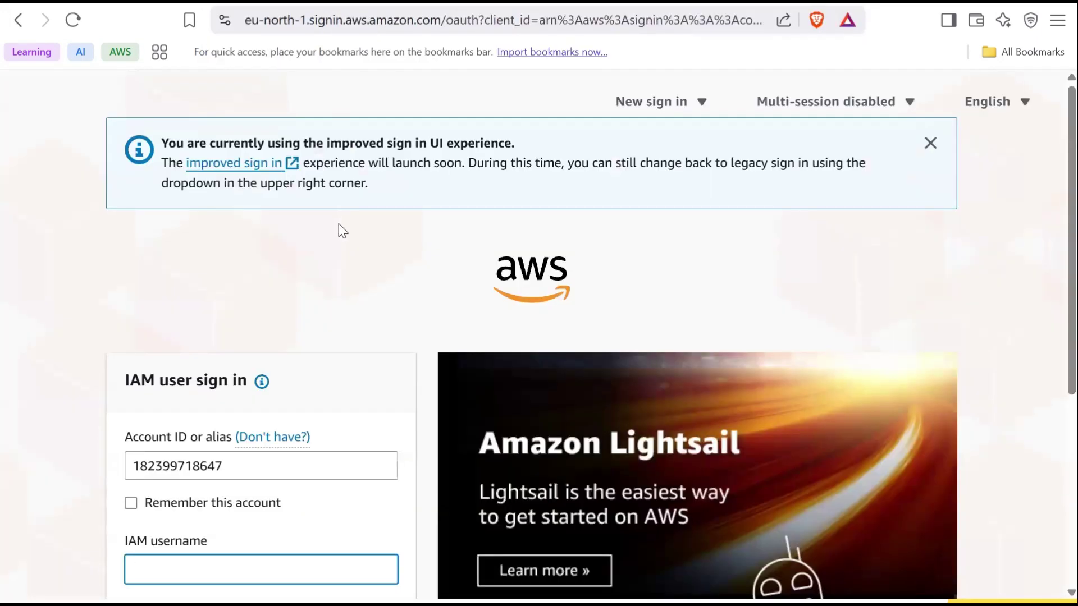
pyautogui.scroll(-2, 331, 236)
pyautogui.scroll(-2, 326, 243)
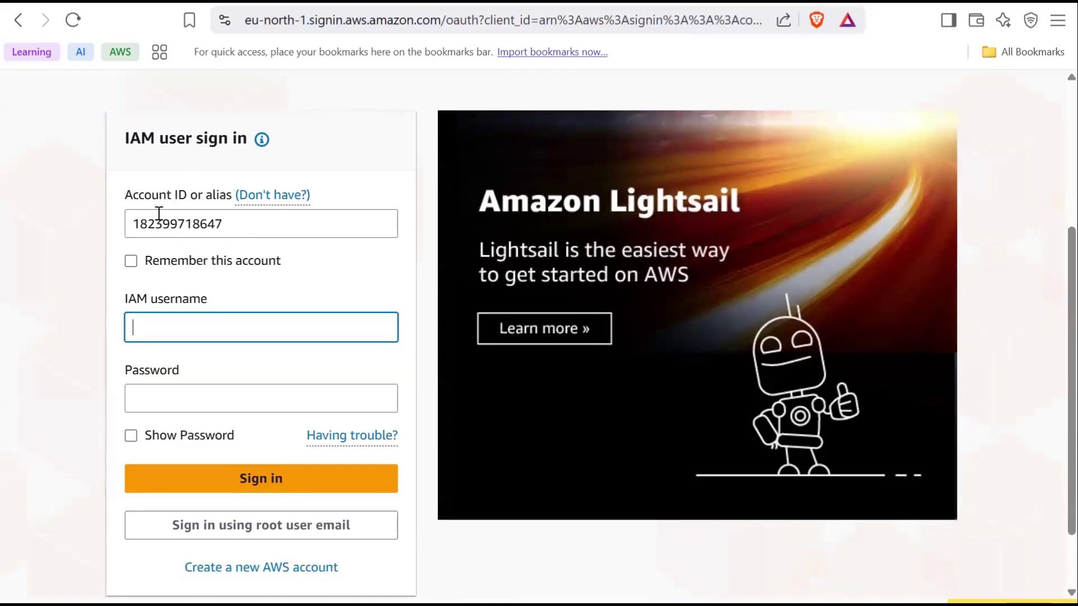
# Sign in with the dev-user1 username from the notes and the user's password
pyautogui.hotkey('alt', 'Tab')
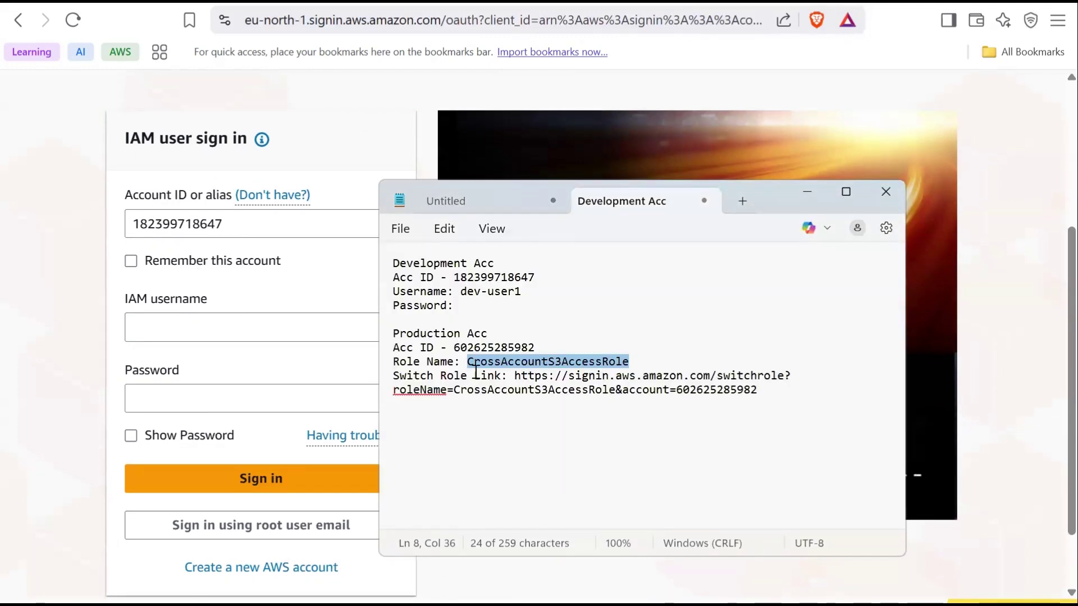
pyautogui.moveTo(459, 292); pyautogui.dragTo(520, 291)
pyautogui.hotkey('ctrl', 'c')
pyautogui.hotkey('alt', 'Tab')
pyautogui.click(277, 335)
pyautogui.hotkey('ctrl', 'v')
pyautogui.click(216, 403)
pyautogui.hotkey('ctrl', 'v')
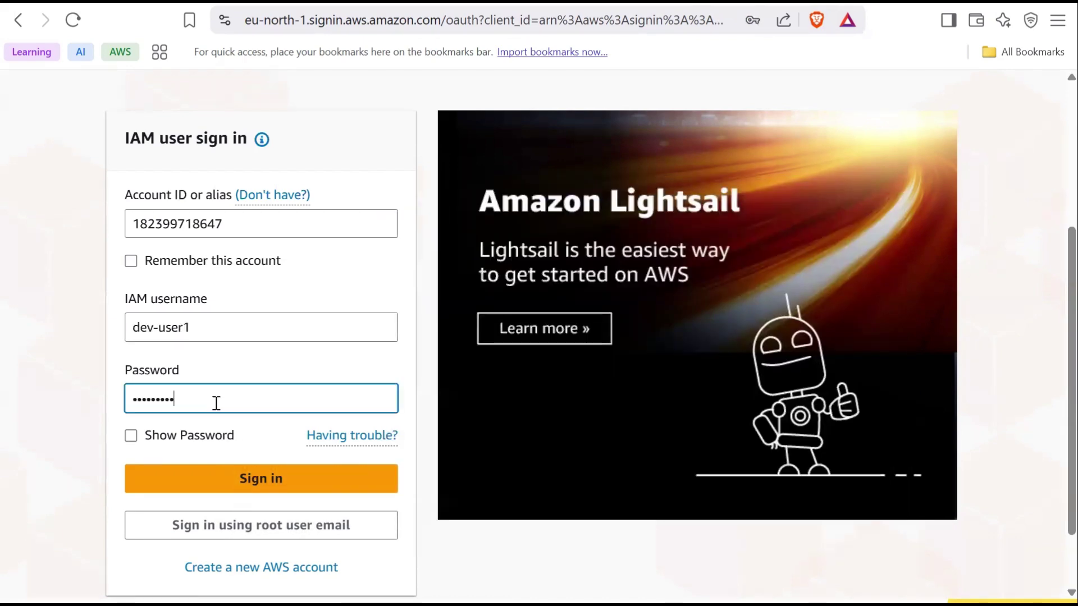
pyautogui.click(257, 482)
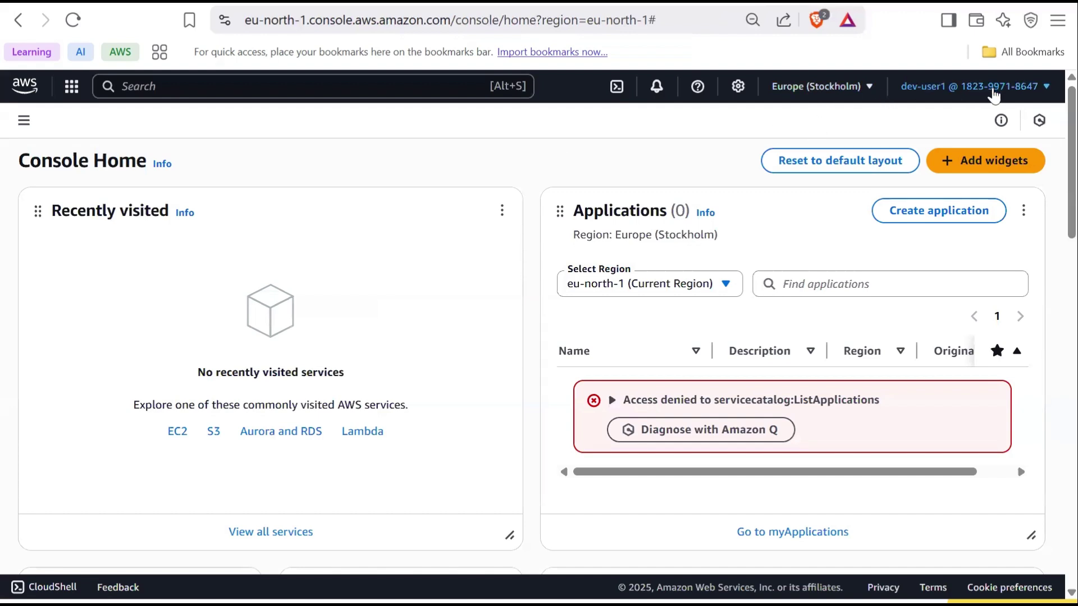
# From dev-user1's account menu, reach the switch-role page, then copy the saved switch-role link from Notepad
pyautogui.click(994, 92)
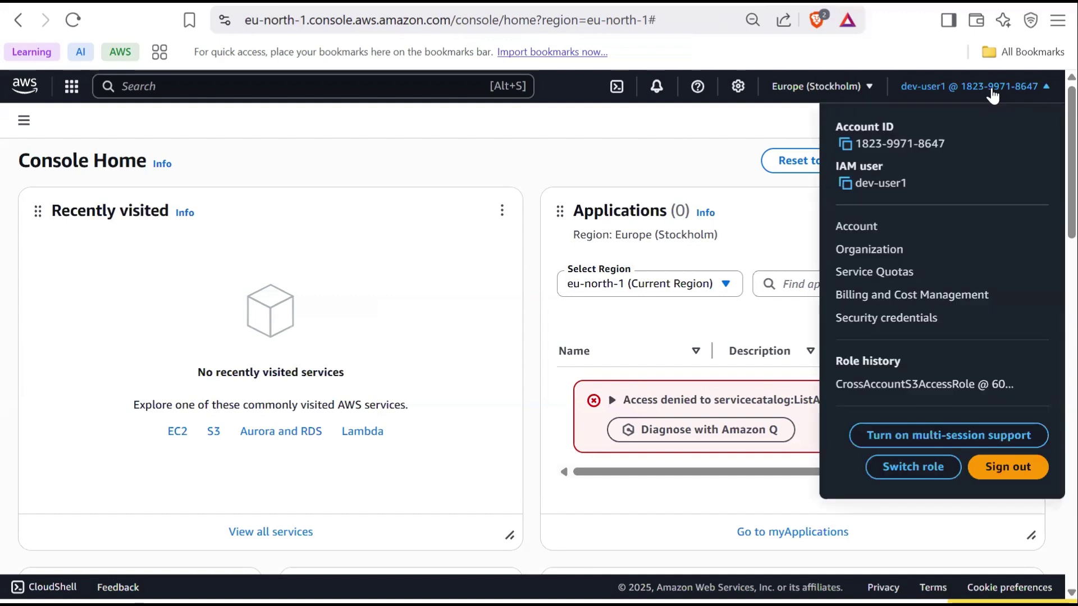
pyautogui.click(912, 470)
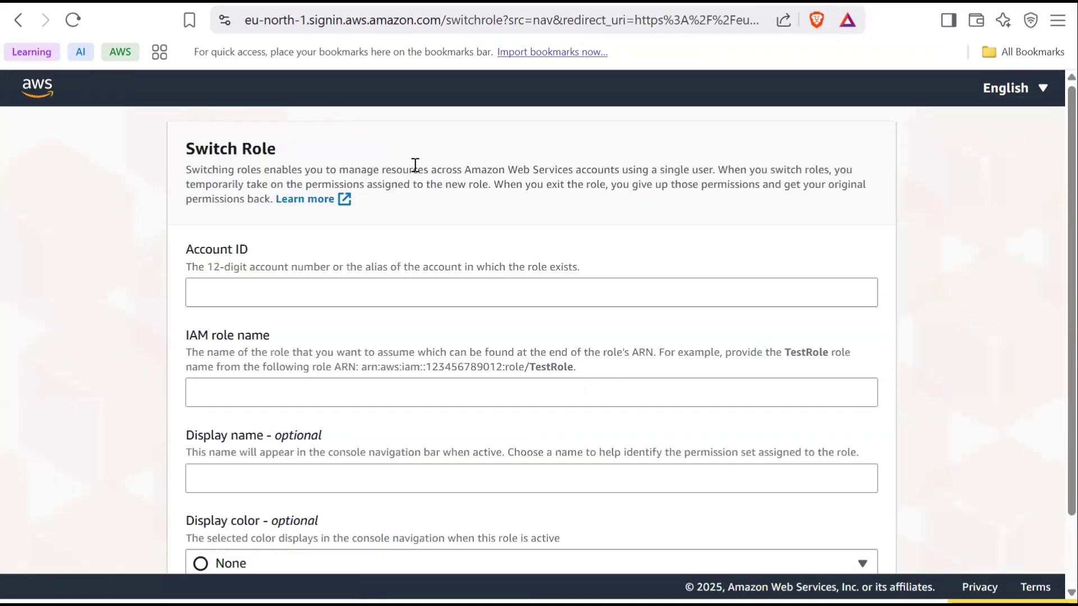
pyautogui.scroll(-1, 410, 163)
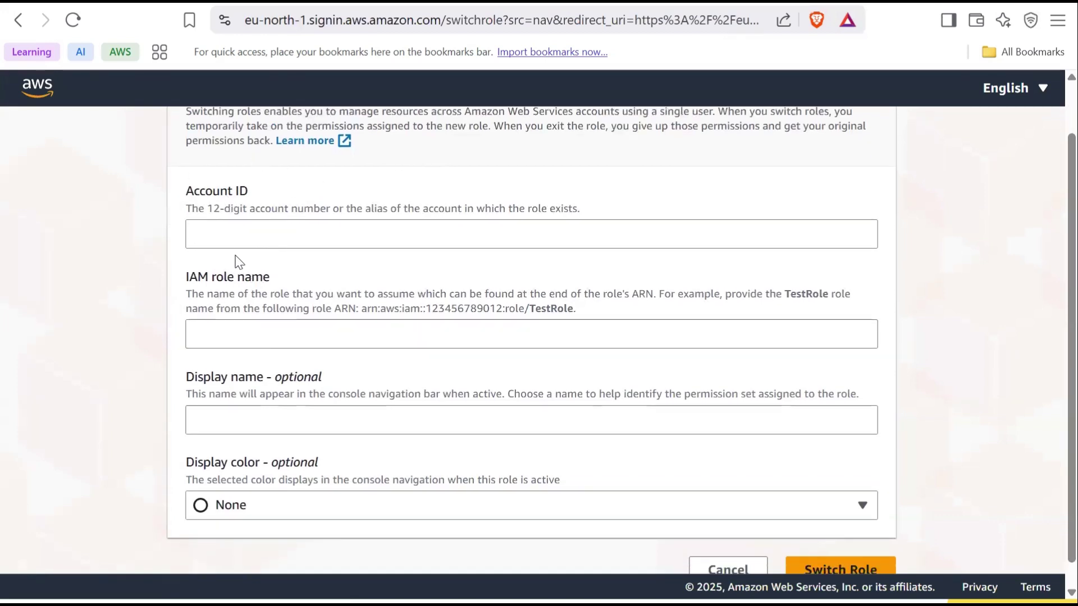
pyautogui.hotkey('alt', 'Tab')
pyautogui.click(481, 348)
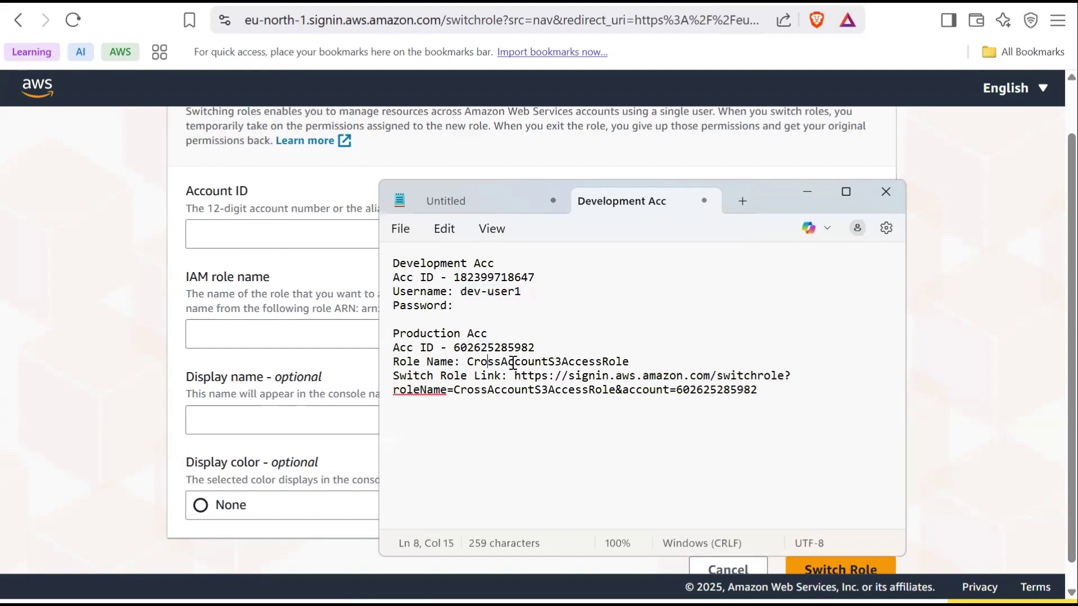
pyautogui.moveTo(488, 362); pyautogui.dragTo(513, 371)
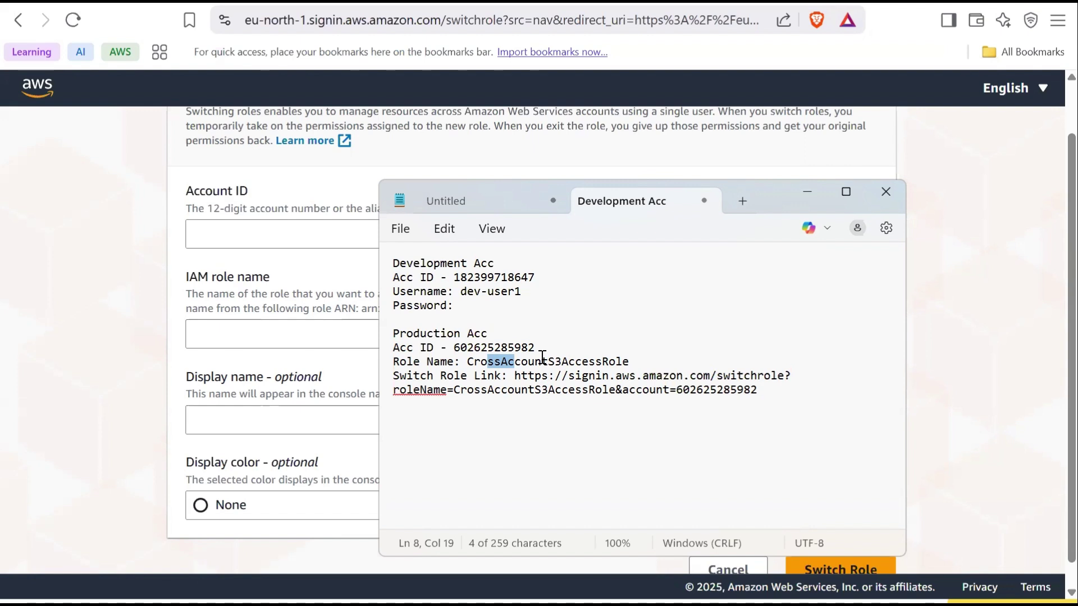
pyautogui.moveTo(514, 376); pyautogui.dragTo(756, 389)
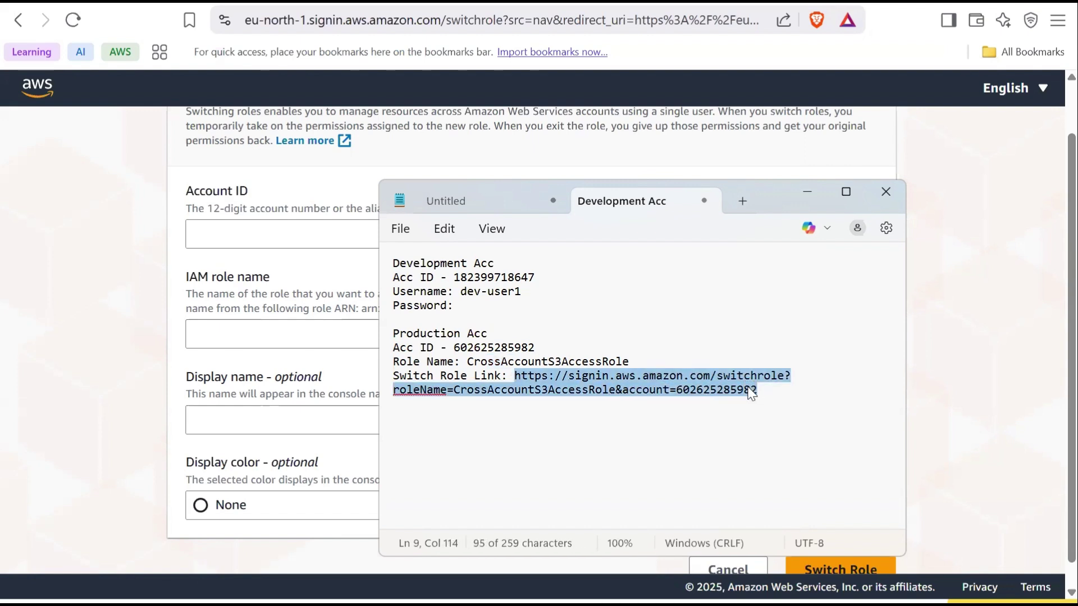
pyautogui.hotkey('ctrl', 'c')
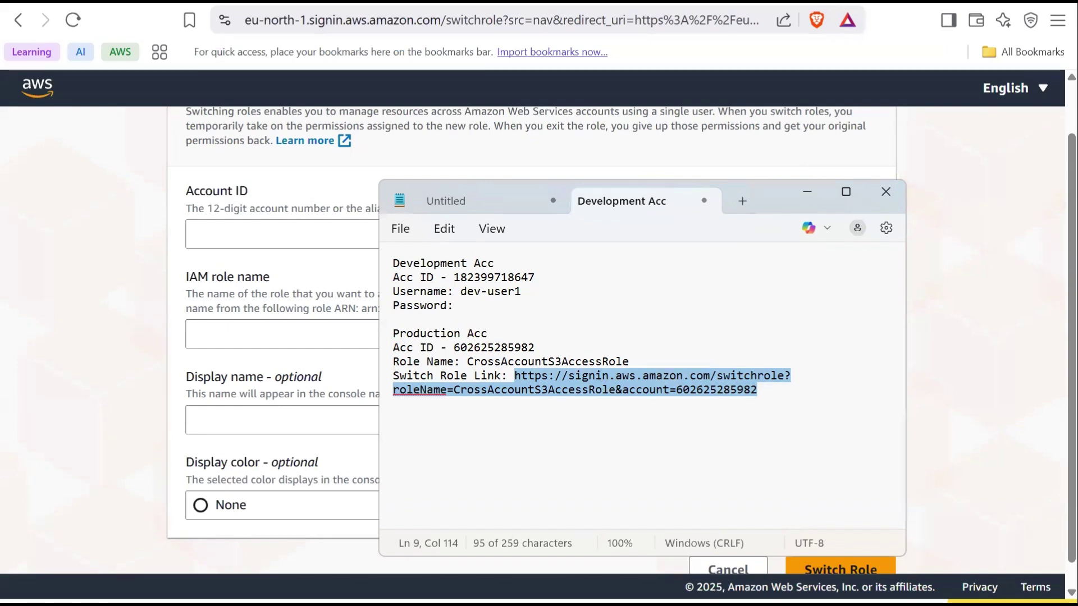
# Open the switch-role link in a new tab and assume CrossAccountS3AccessRole in the Production account
pyautogui.click(467, 19)
pyautogui.hotkey('ctrl', 't')
pyautogui.hotkey('ctrl', 'v')
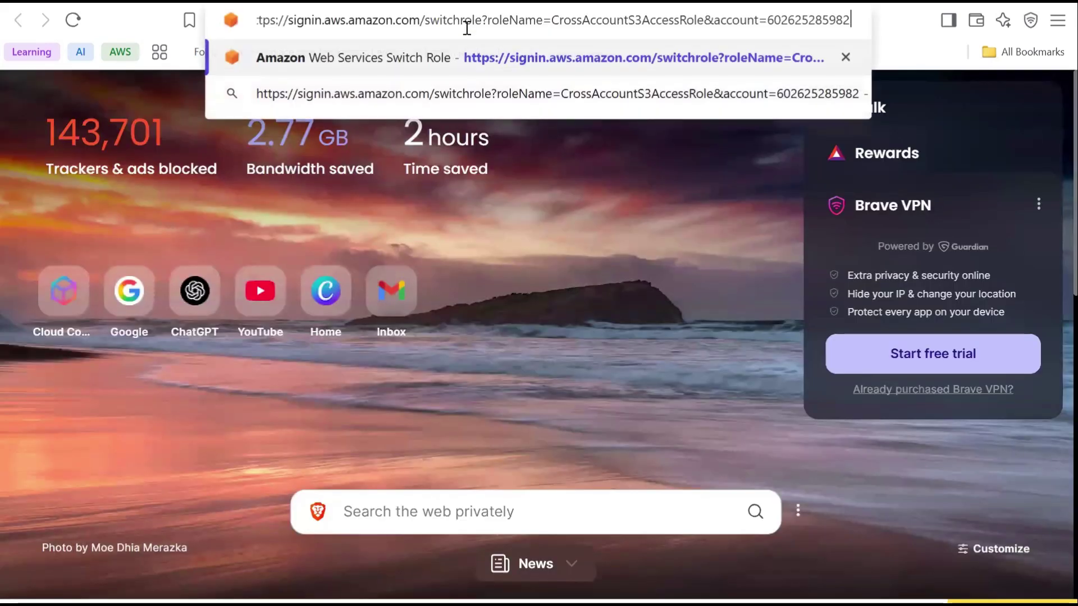
pyautogui.press('Return')
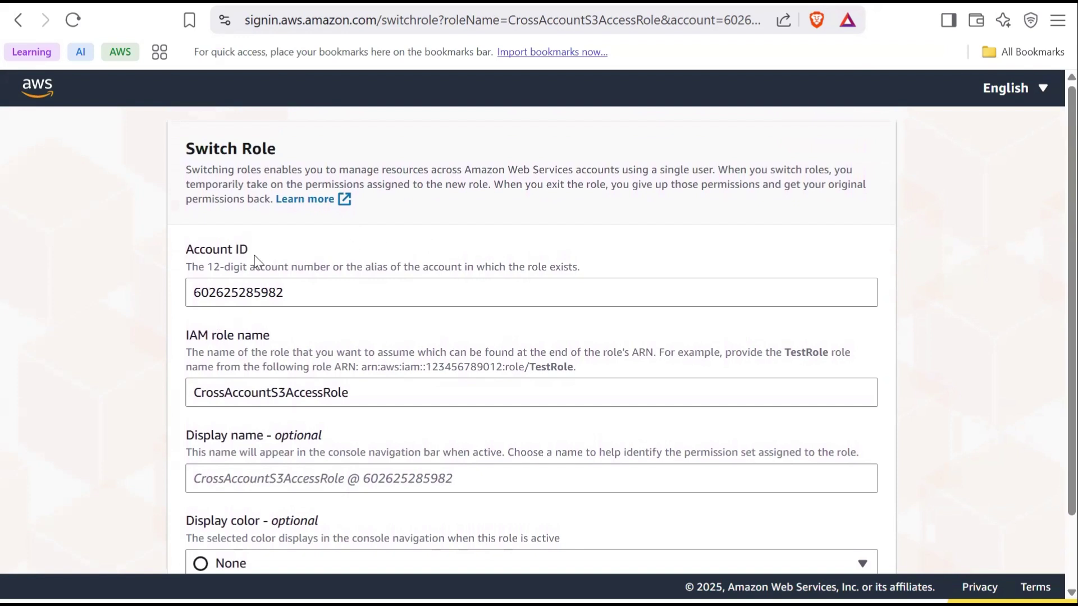
pyautogui.scroll(-2, 218, 263)
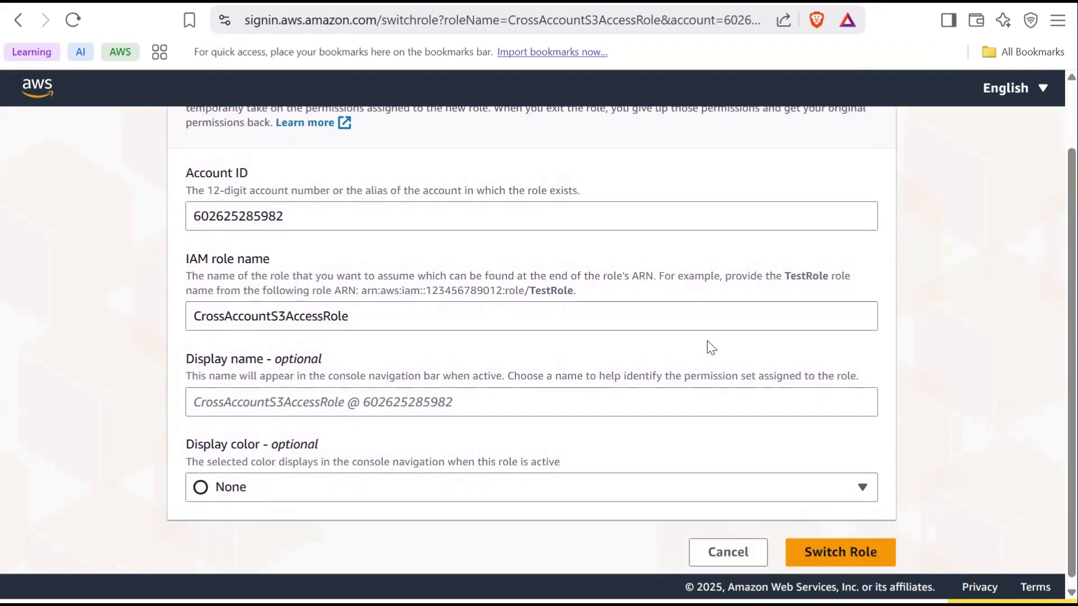
pyautogui.scroll(-1, 706, 339)
pyautogui.click(834, 545)
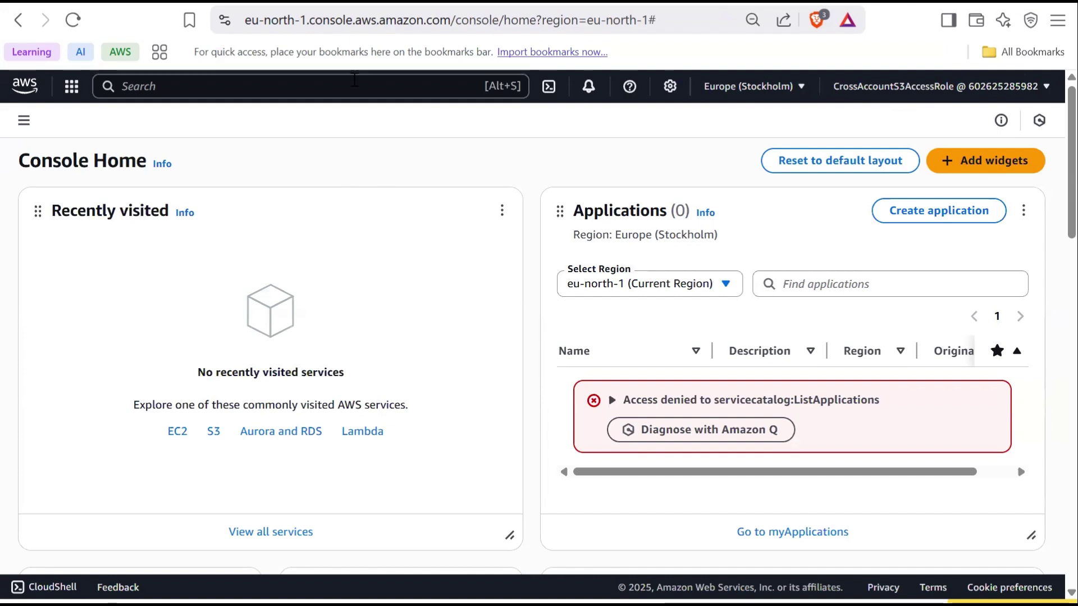
# Search for s3, open the S3 service, and view the empty bucket prod-acc-demo-bucket-24.5
pyautogui.click(354, 86)
pyautogui.write('s3')
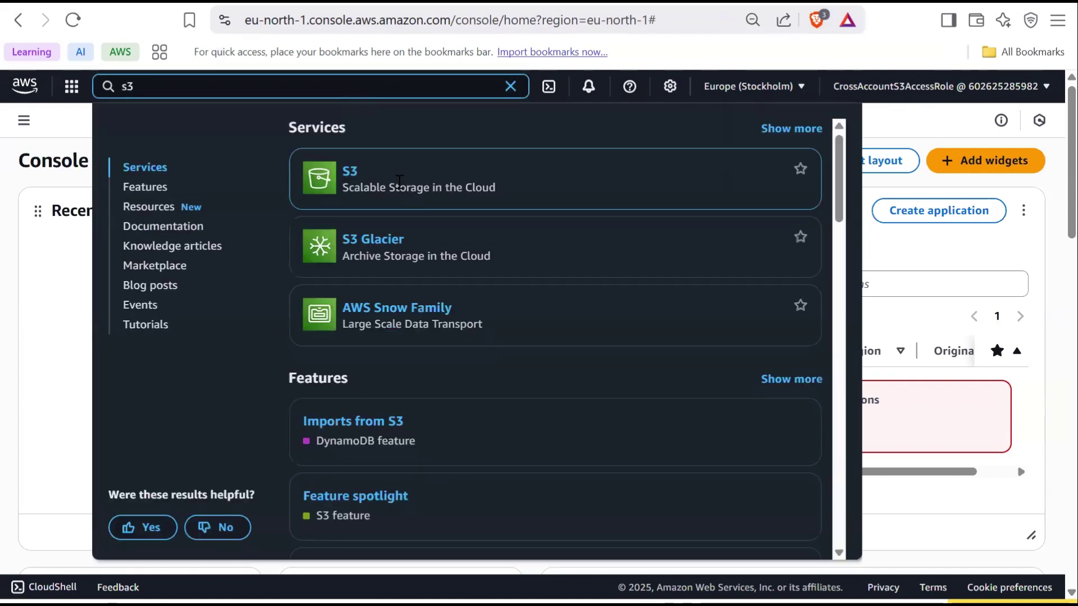
pyautogui.click(349, 173)
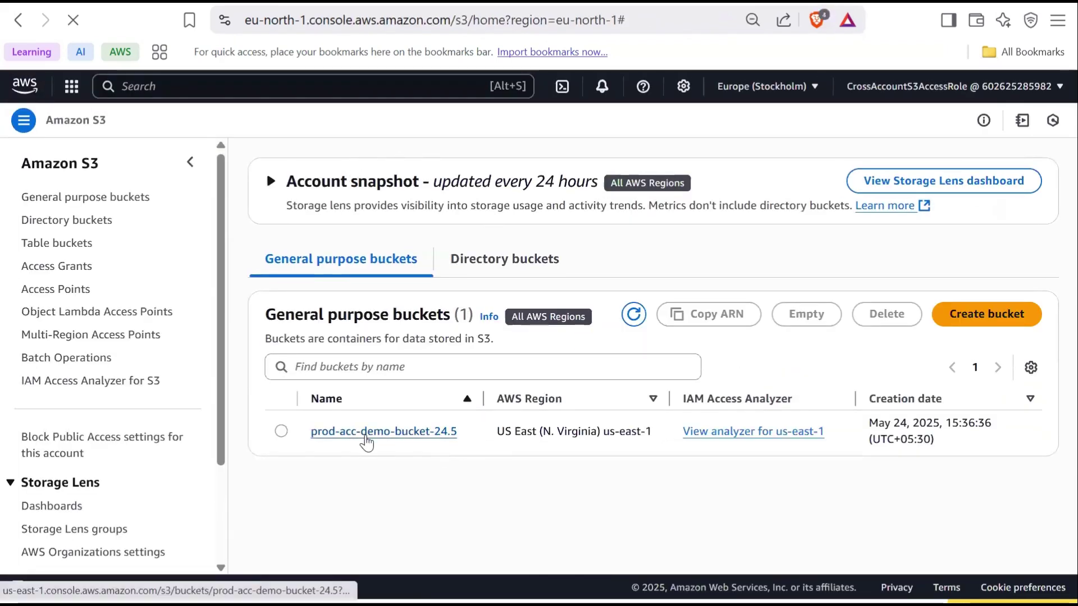
pyautogui.click(364, 433)
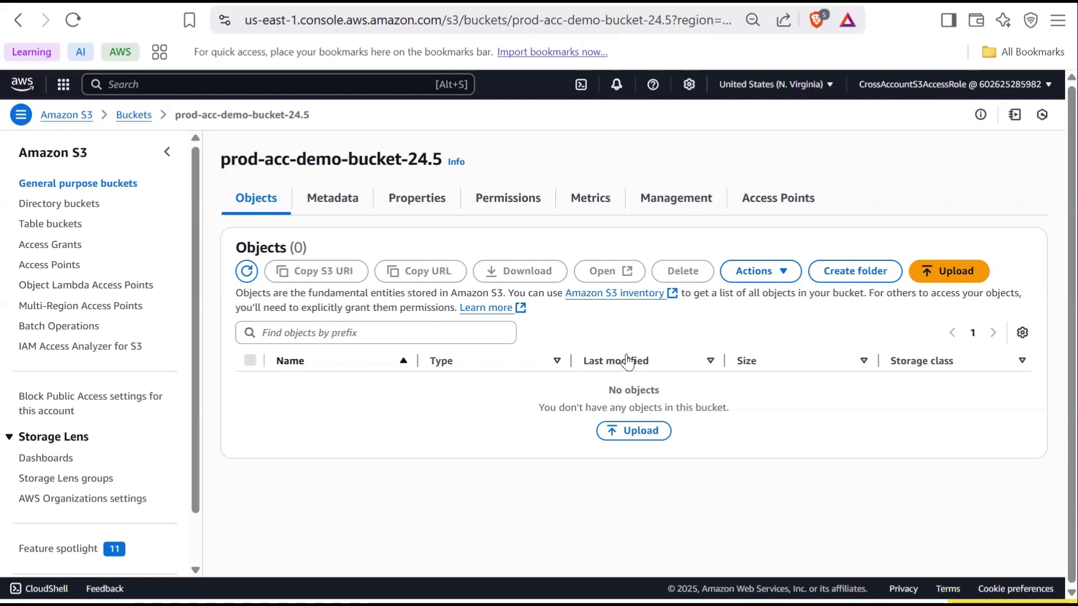
# Delete prod-acc-demo-bucket-24.5 by confirming its name, then return to the CrossAccountS3AccessRole window
pyautogui.click(133, 115)
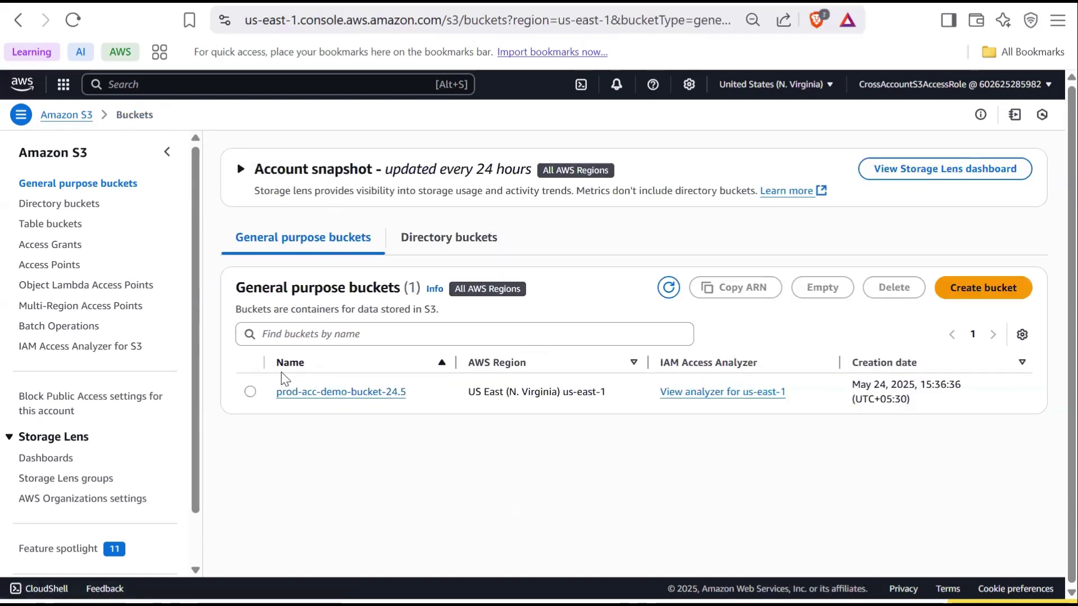
pyautogui.moveTo(411, 401); pyautogui.dragTo(259, 393)
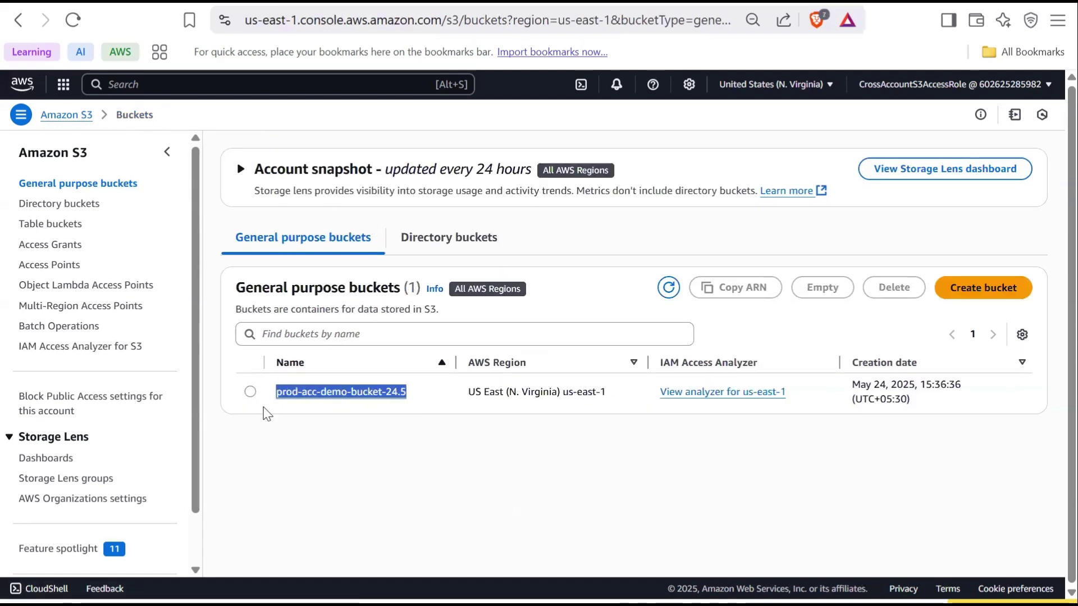
pyautogui.click(250, 392)
pyautogui.click(893, 288)
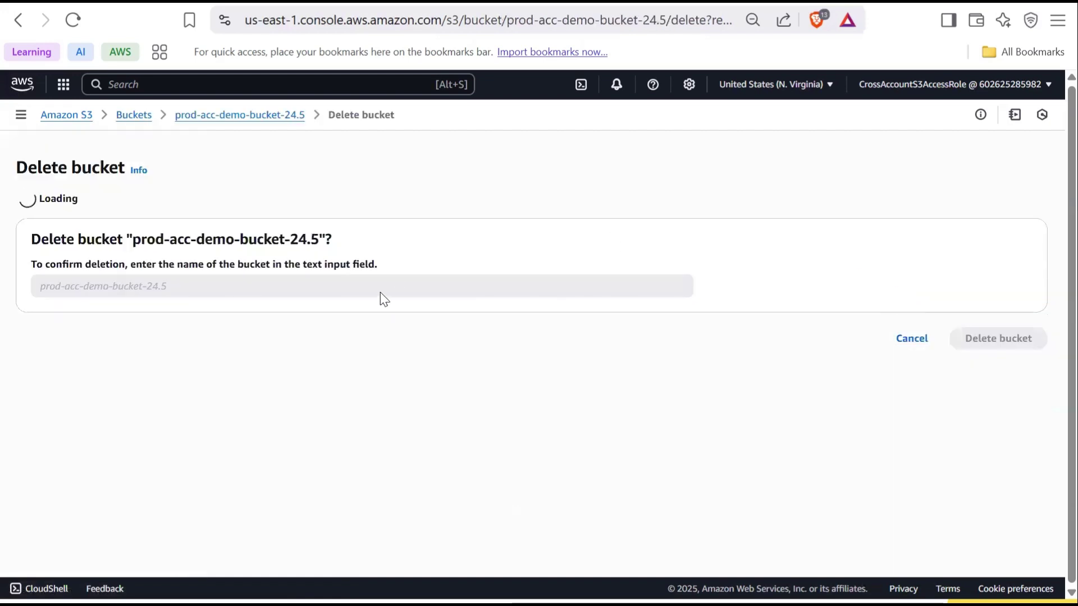
pyautogui.click(220, 390)
pyautogui.hotkey('ctrl', 'v')
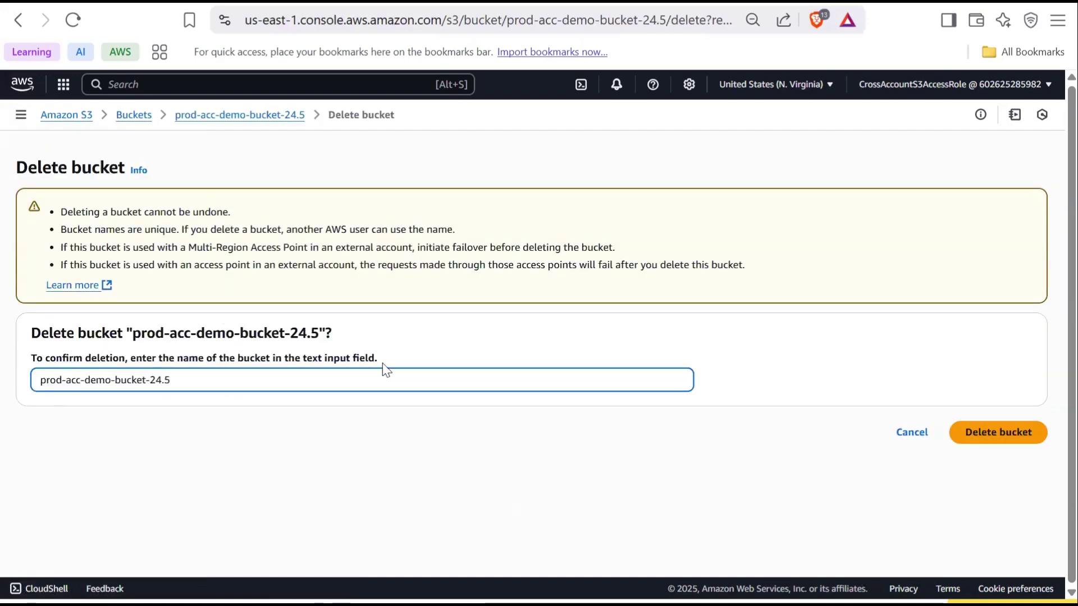
pyautogui.click(980, 432)
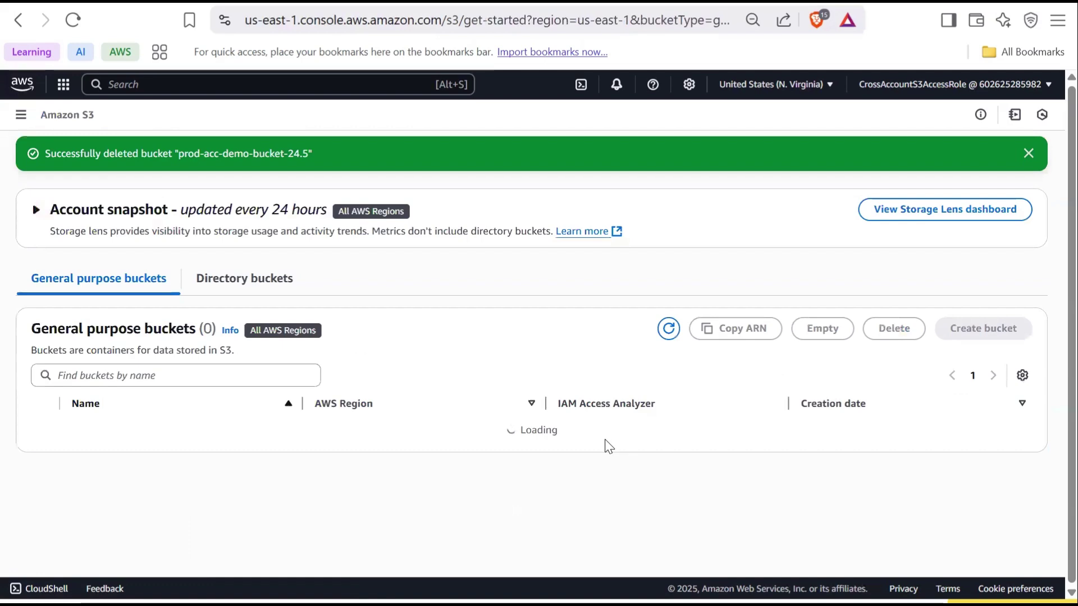
pyautogui.hotkey('alt', 'Tab')
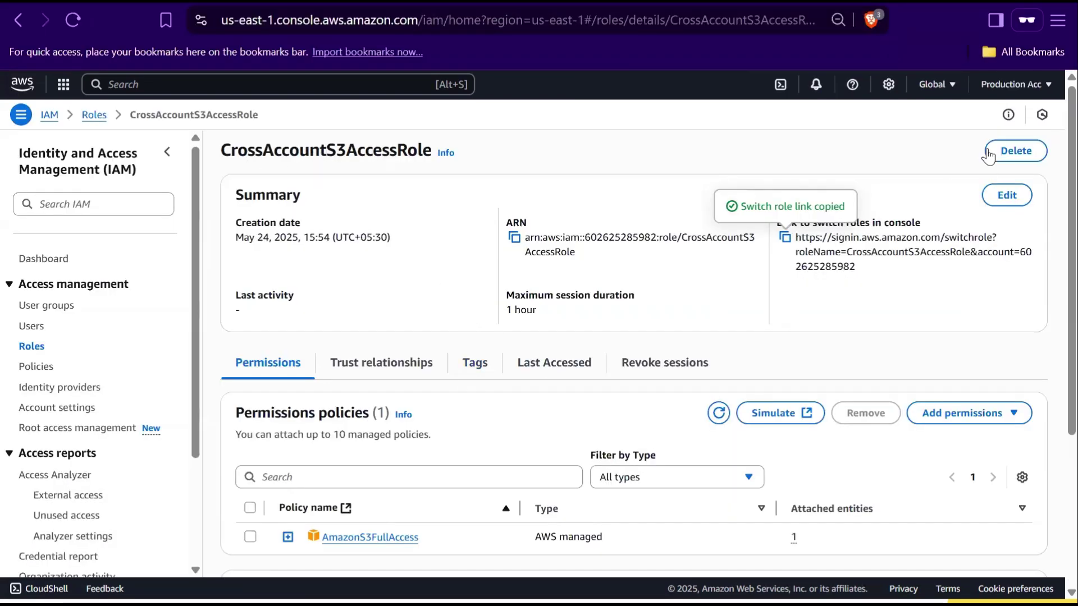
# Delete the CrossAccountS3AccessRole role, confirming with its pasted name
pyautogui.click(1015, 151)
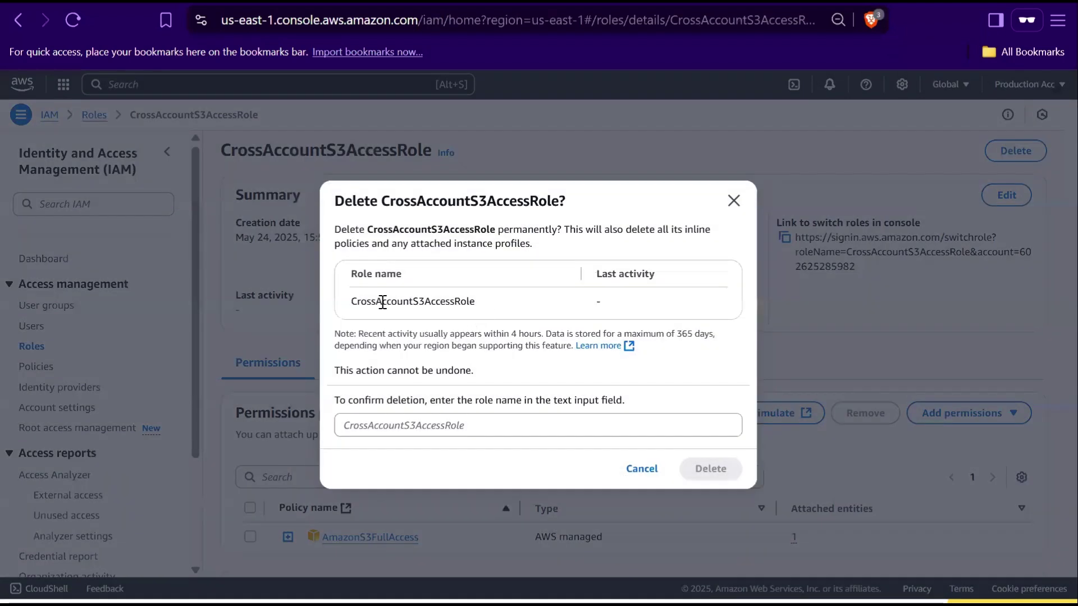
pyautogui.doubleClick(376, 301)
pyautogui.click(402, 425)
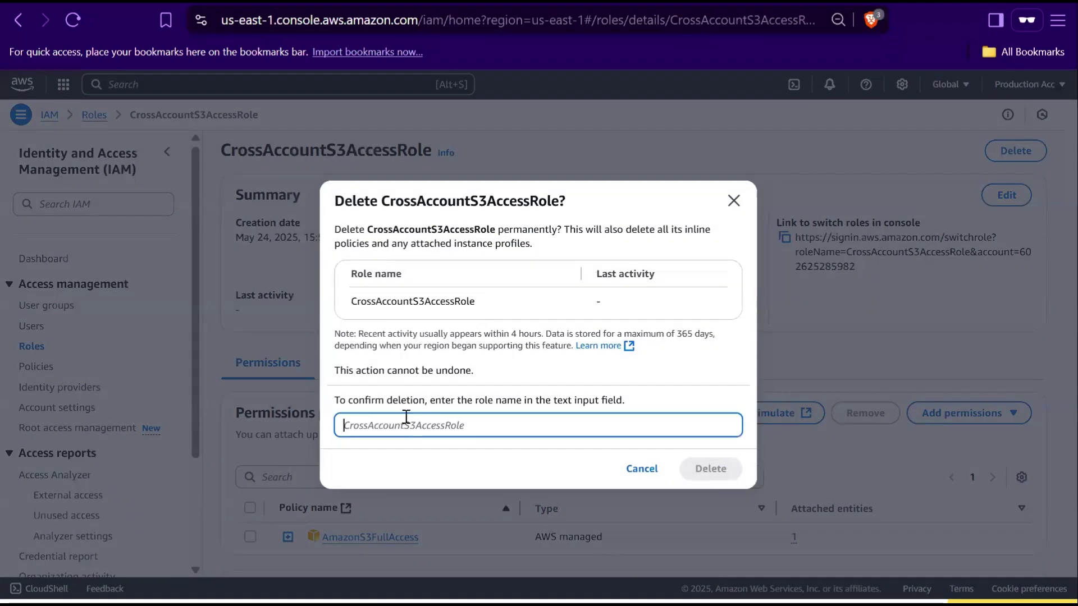
pyautogui.hotkey('ctrl', 'v')
pyautogui.click(699, 470)
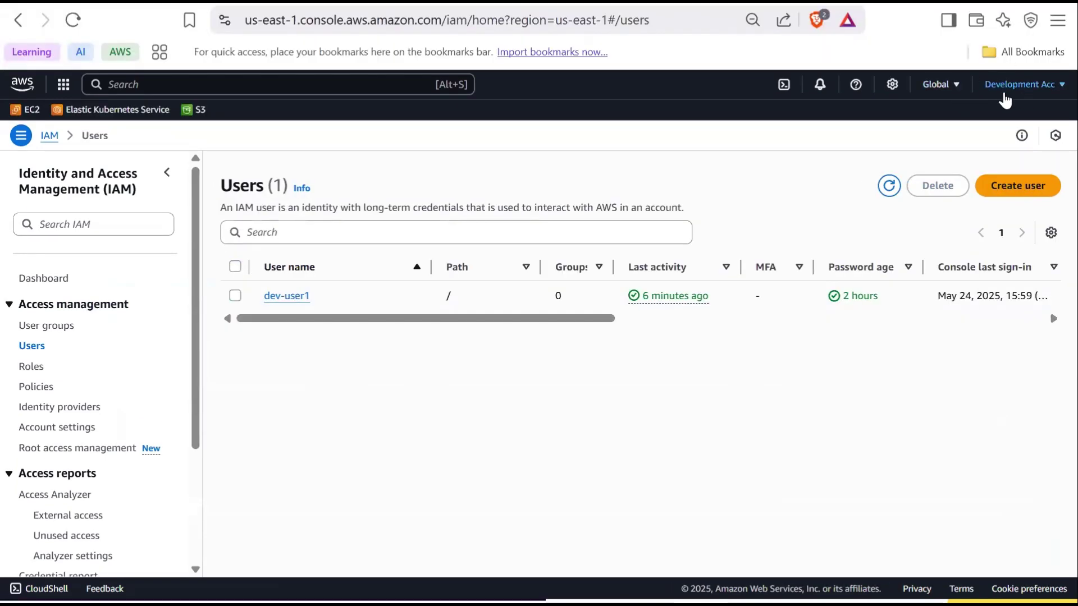
# Delete the development IAM user dev-user1, confirming with the word 'confirm'
pyautogui.click(235, 296)
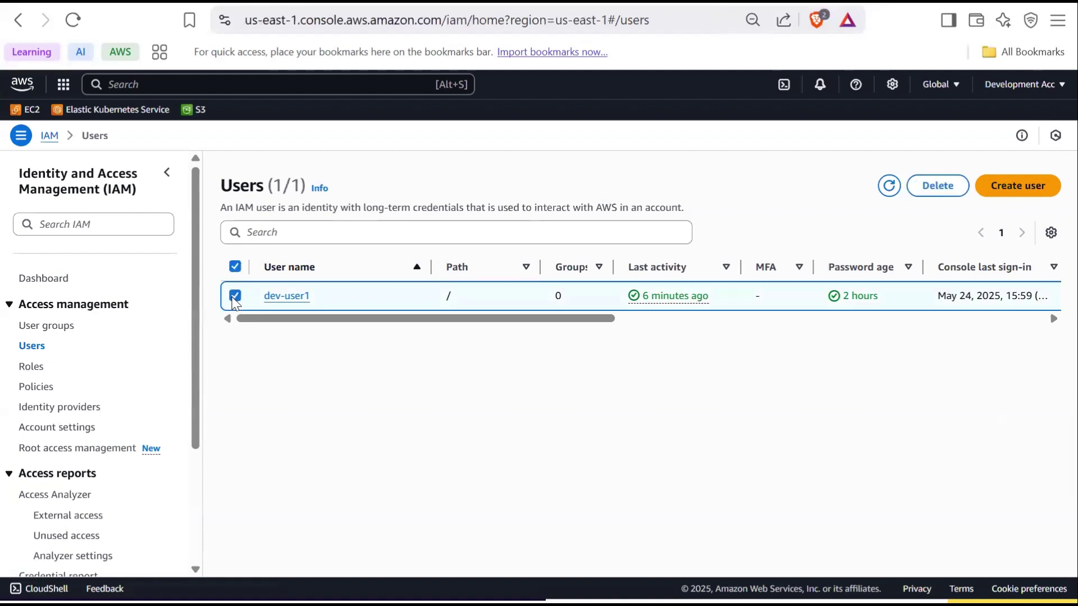
pyautogui.click(933, 190)
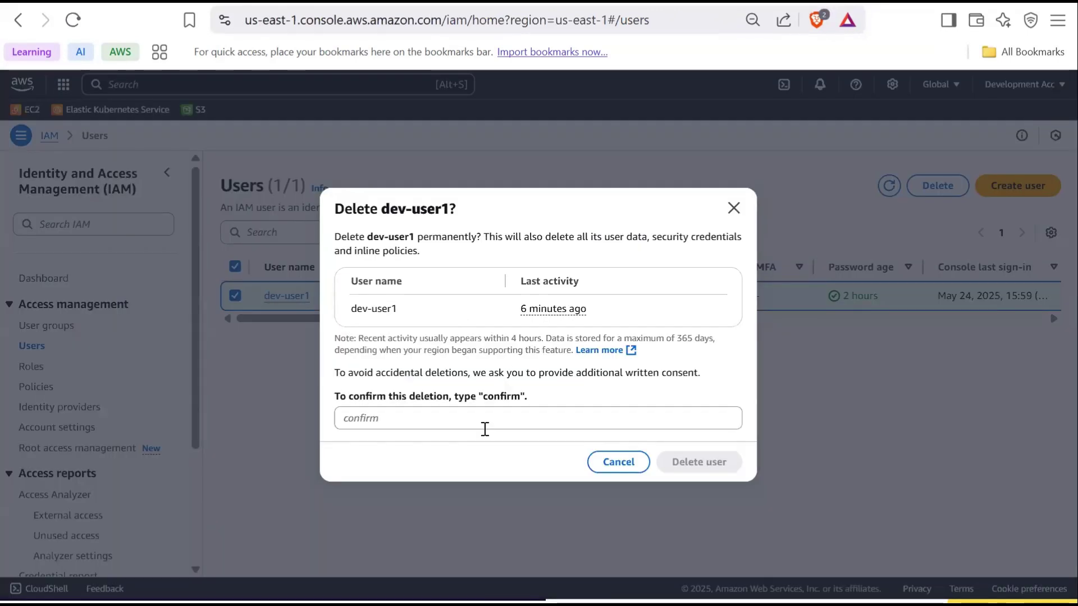
pyautogui.click(477, 414)
pyautogui.write('confirm')
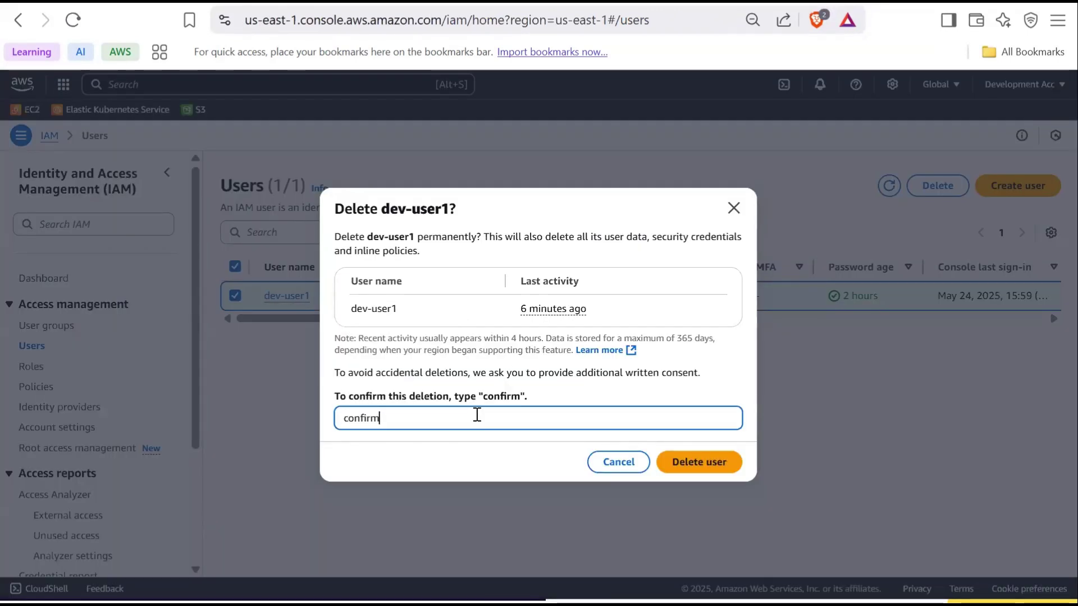
pyautogui.click(689, 470)
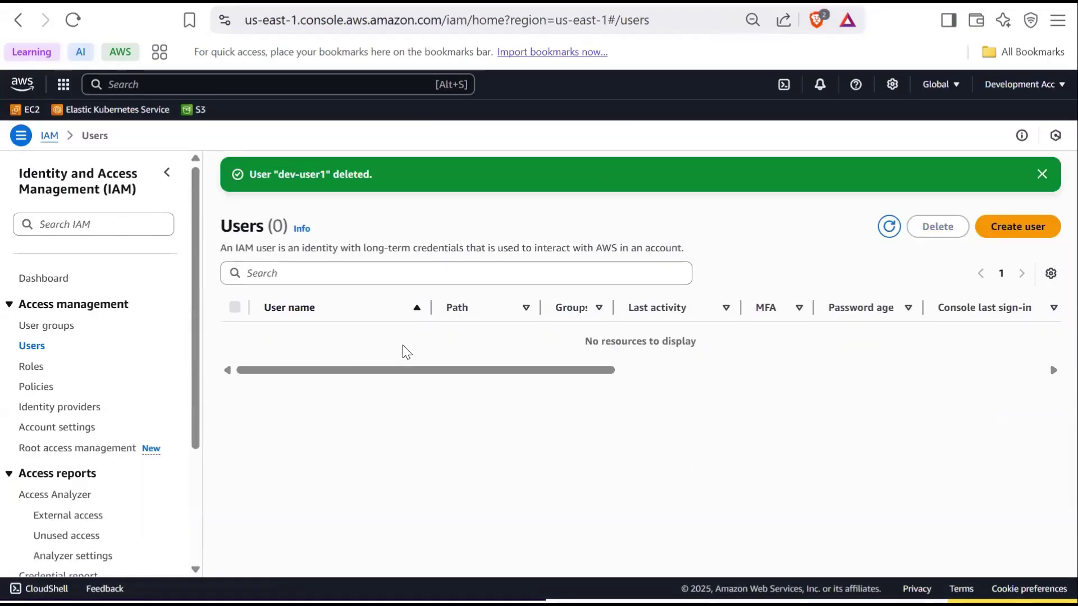